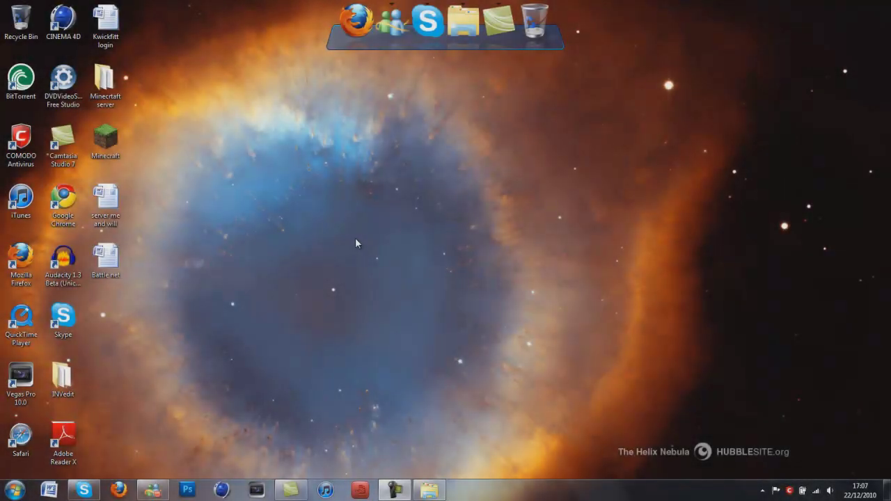
drag(287, 148, 520, 383)
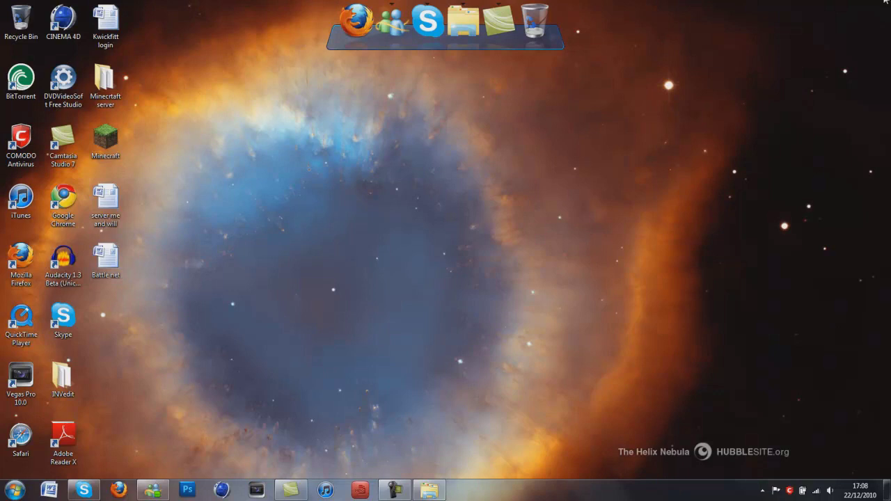
drag(890, 3, 766, 42)
drag(889, 2, 437, 422)
drag(880, 165, 668, 2)
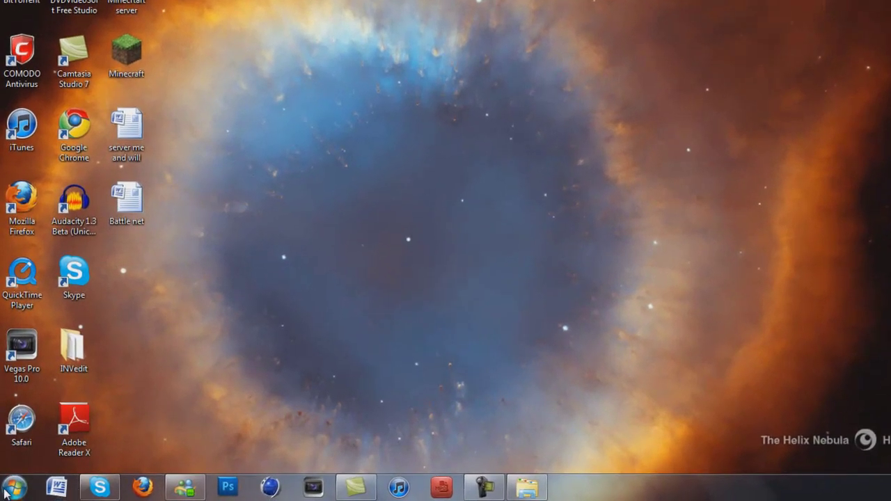
Step: Open the connected iPod drive (G:) from Computer to show its contents
click(5, 494)
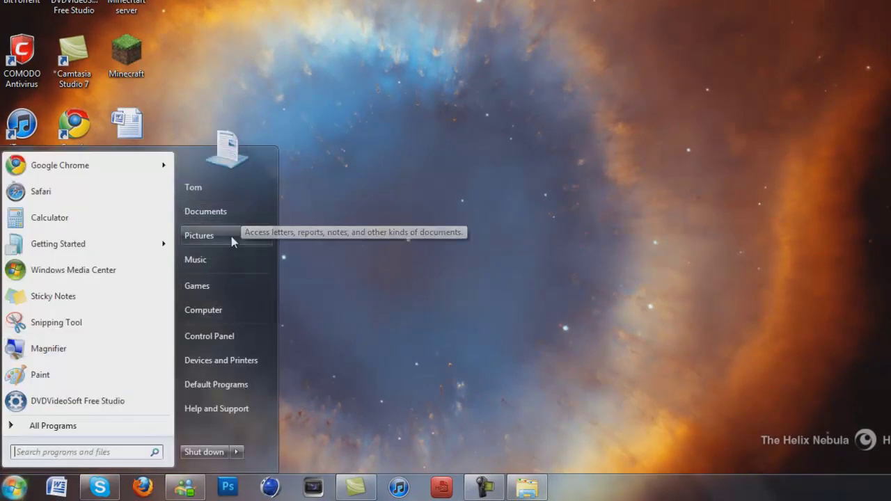
click(208, 309)
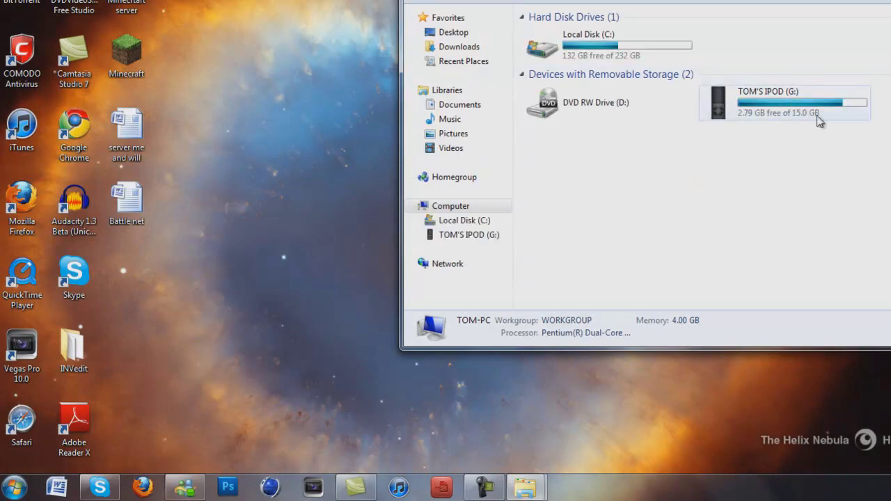
double_click(820, 115)
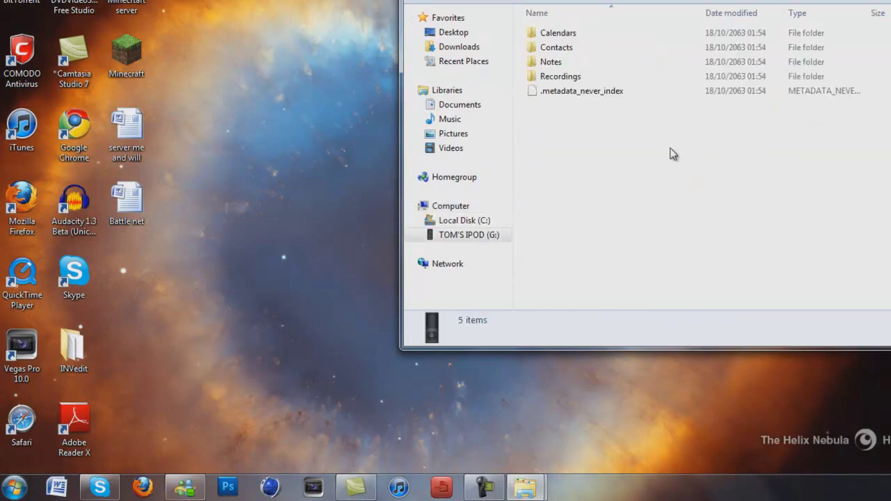
drag(641, 127, 795, 149)
drag(688, 163, 638, 146)
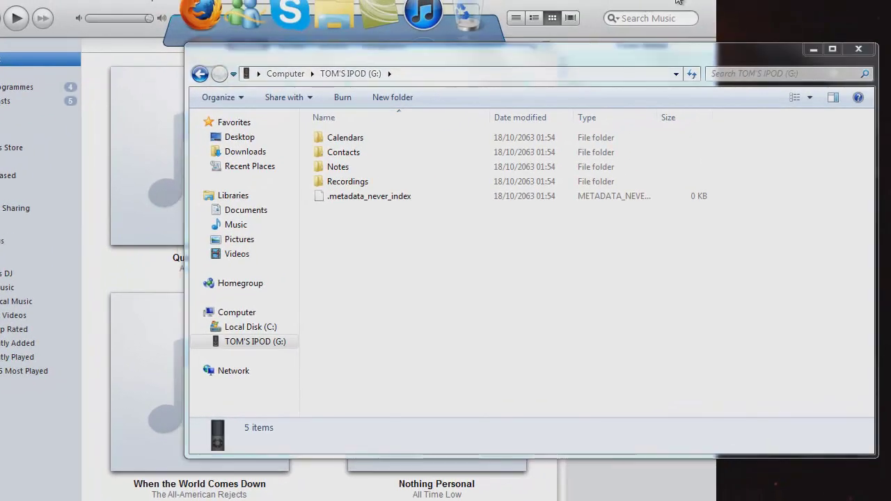
drag(431, 297, 511, 313)
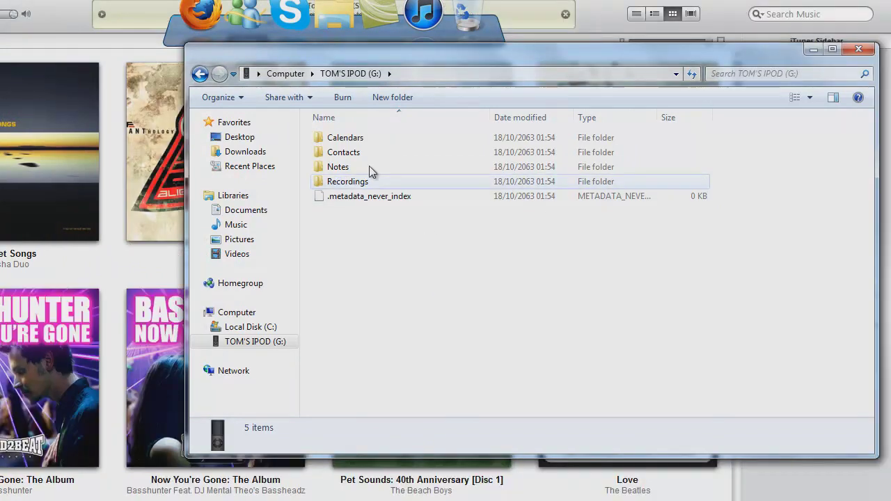
Step: Set the Windows folder options to show hidden files, folders, and drives, and apply the change
key(super)
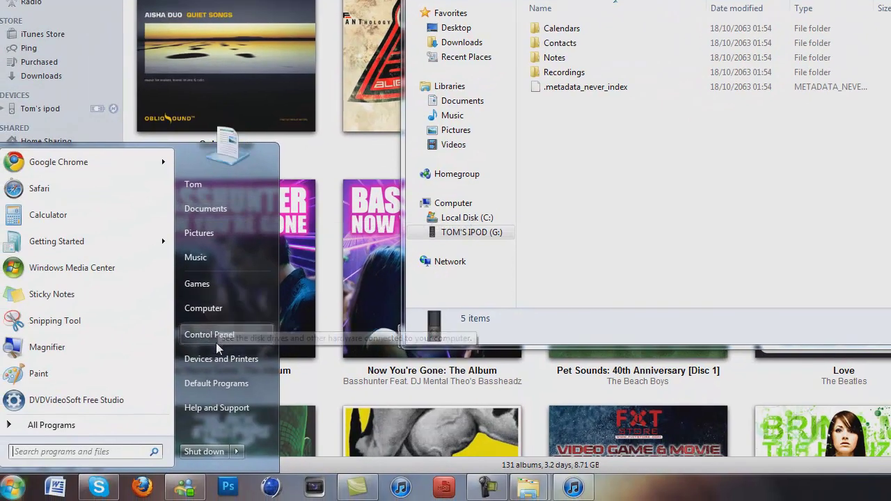
click(217, 341)
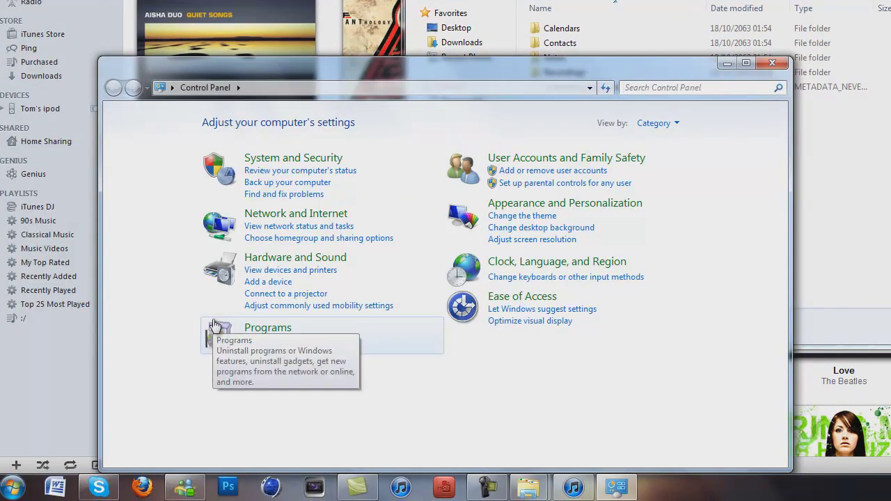
click(533, 208)
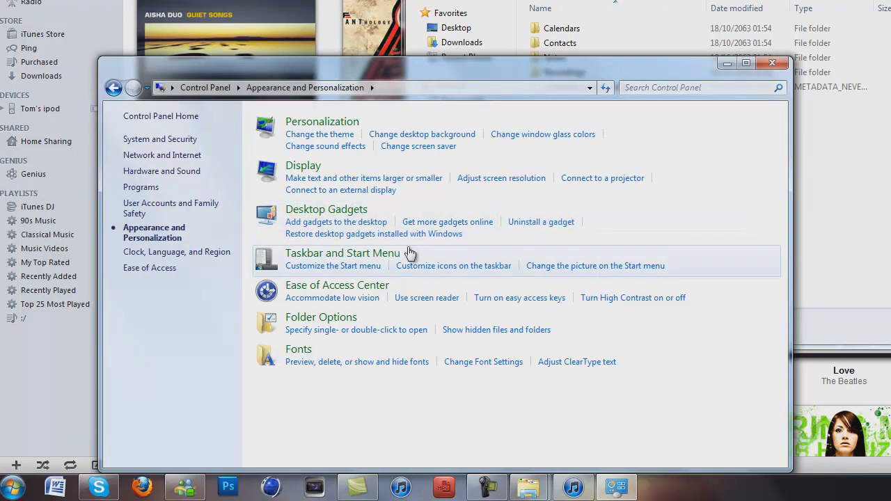
click(462, 330)
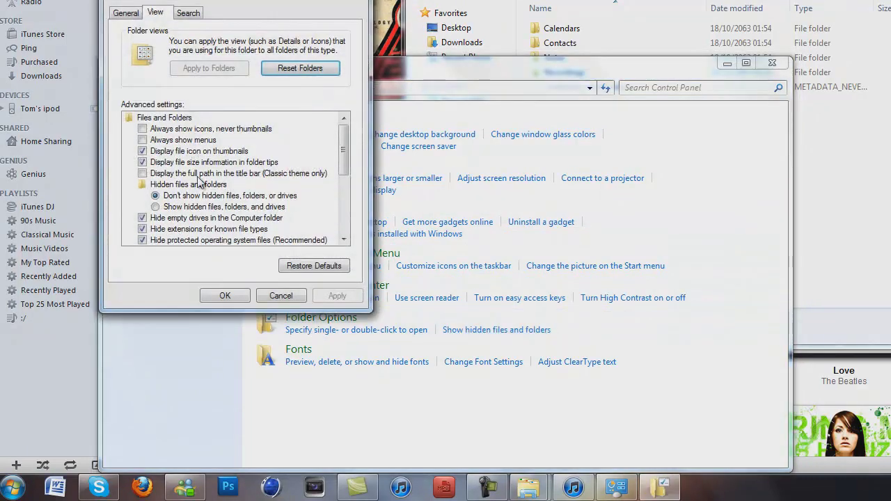
click(167, 212)
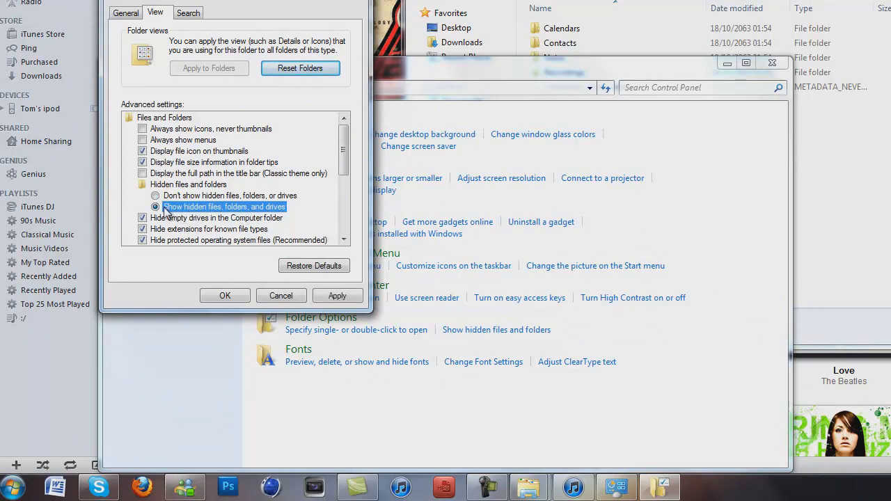
click(320, 296)
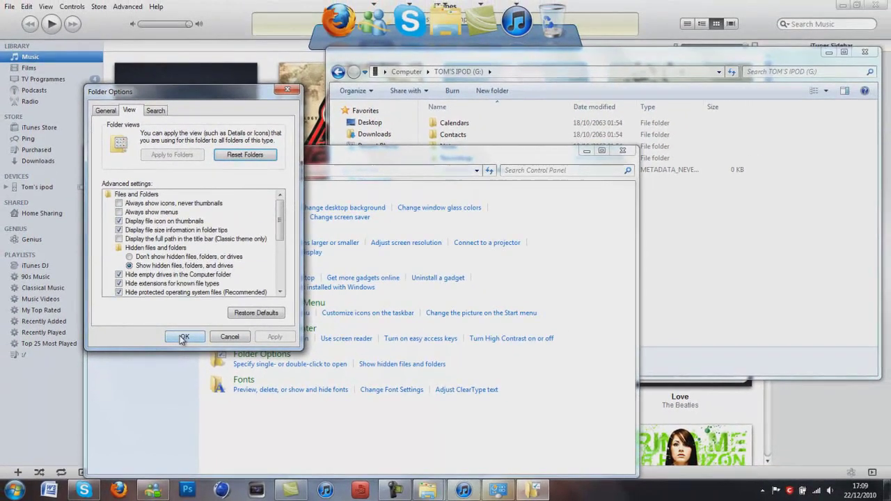
click(222, 298)
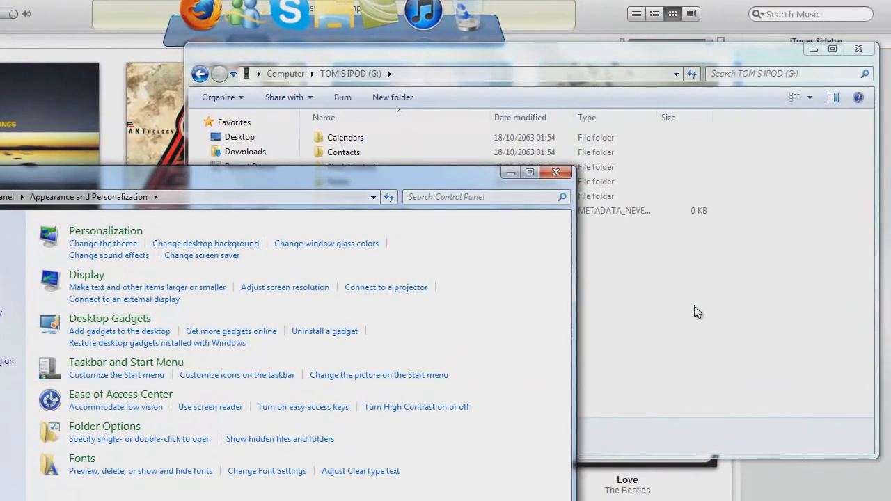
Step: Return to the iPod drive window and open the Music folder inside the iPod_Control folder
click(697, 312)
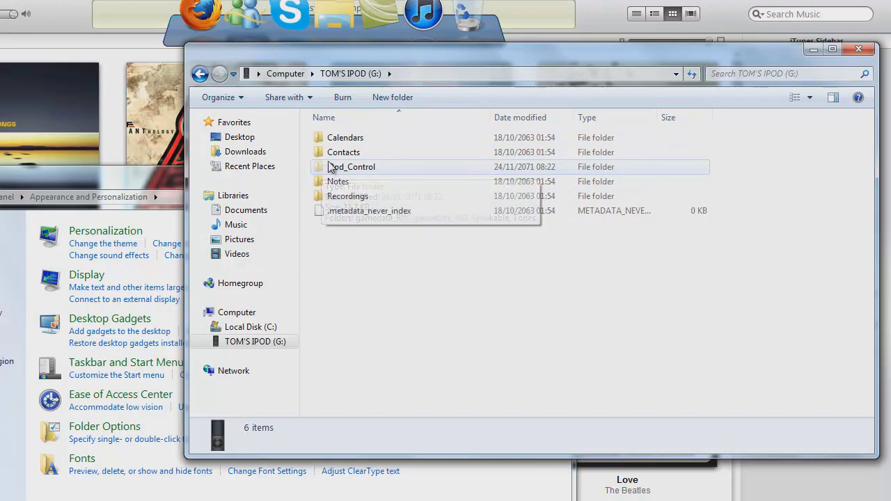
double_click(413, 170)
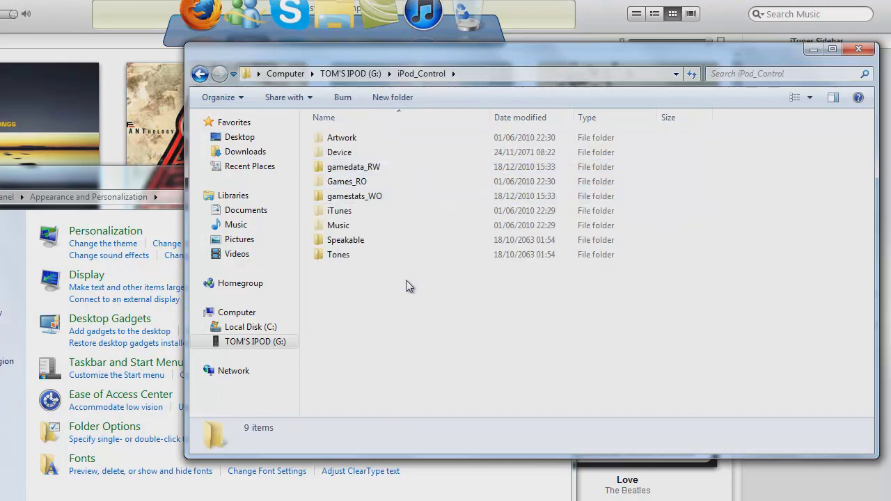
double_click(362, 226)
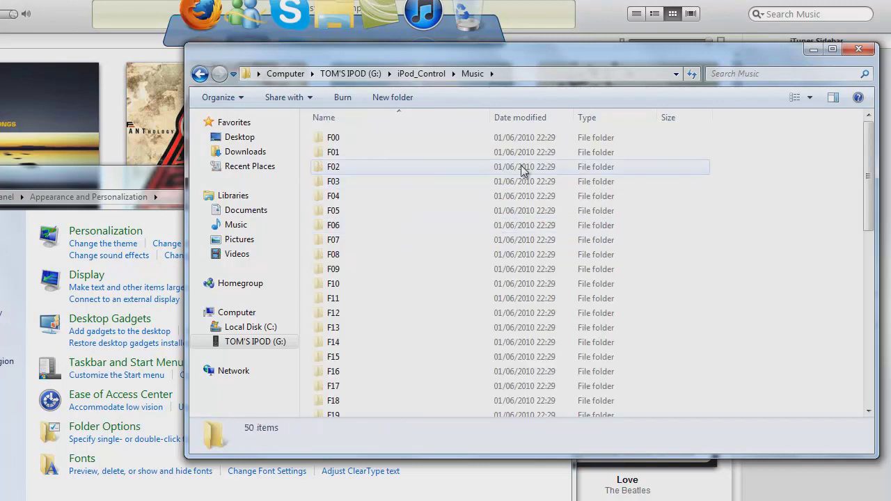
drag(866, 139, 869, 157)
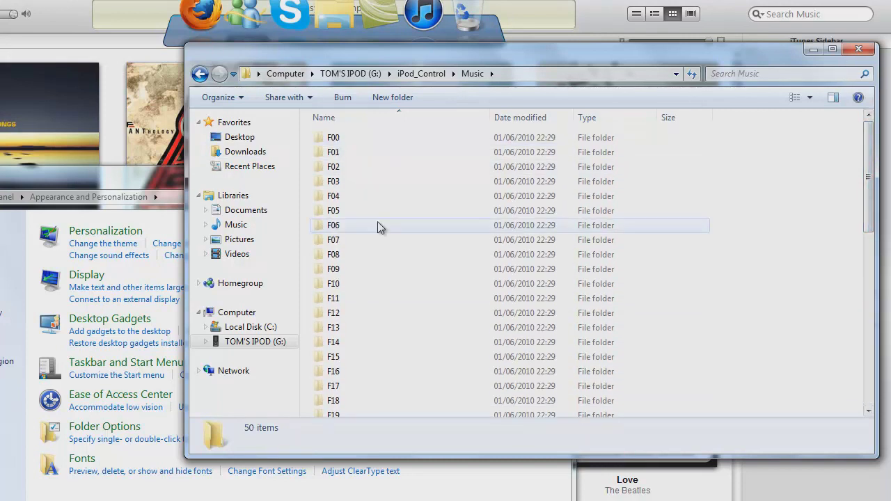
Step: Look through the audio files in folder F00 and return to the Music folder
double_click(434, 132)
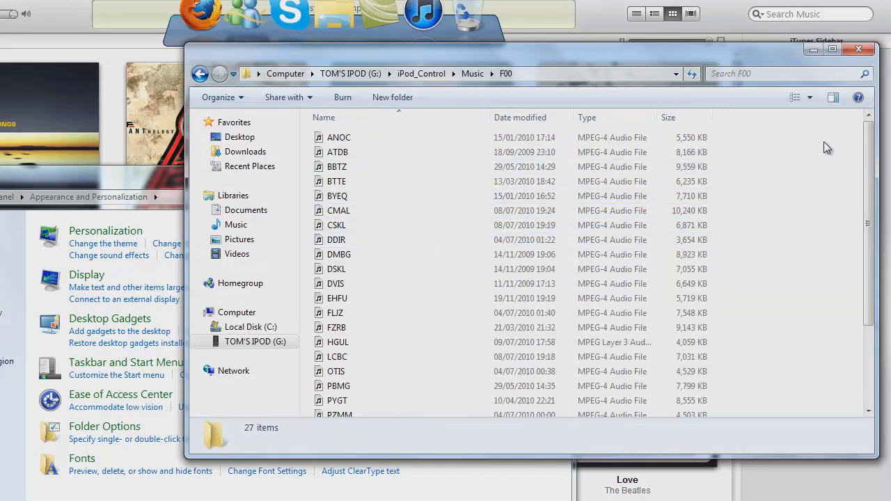
drag(868, 146, 867, 251)
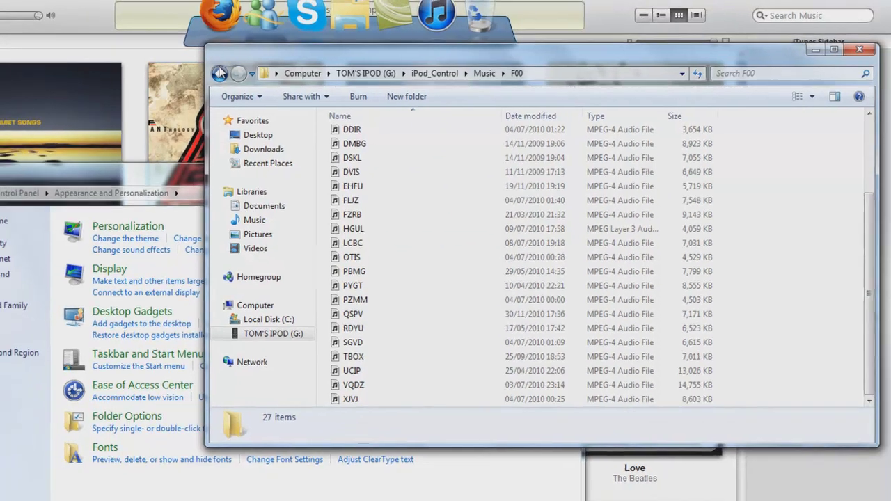
click(220, 73)
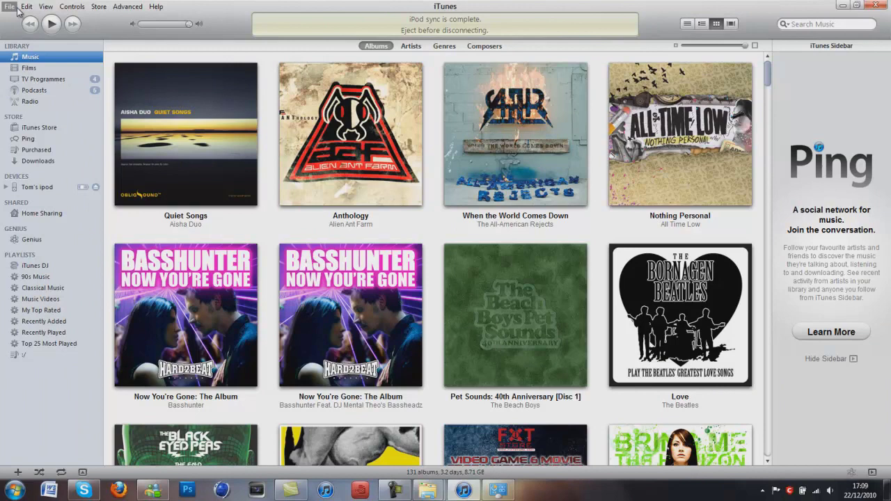
Step: In iTunes, start adding a file to the library, browse to iPod_Control > Music > F00 on the iPod drive, and close the dialog
click(10, 7)
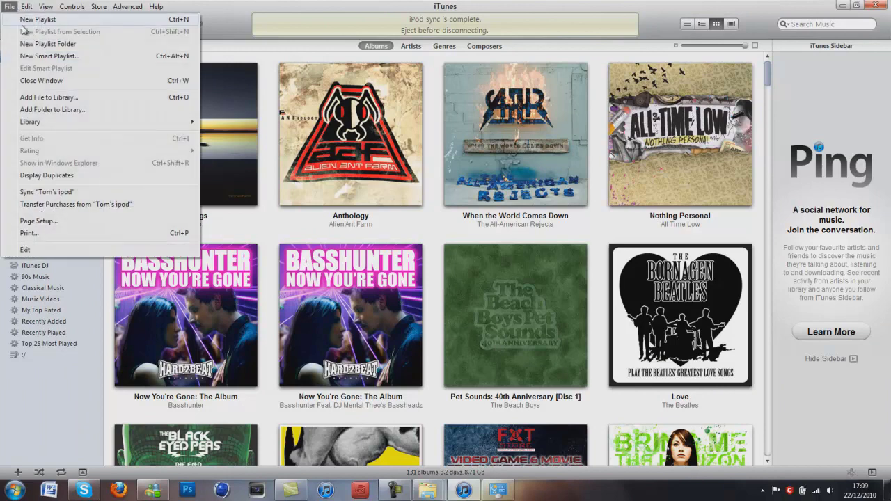
click(50, 97)
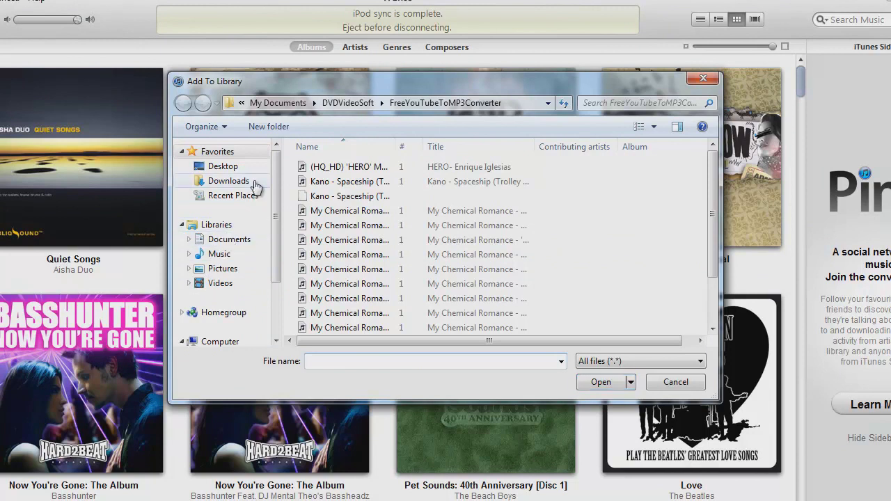
scroll(243, 230, down, 2)
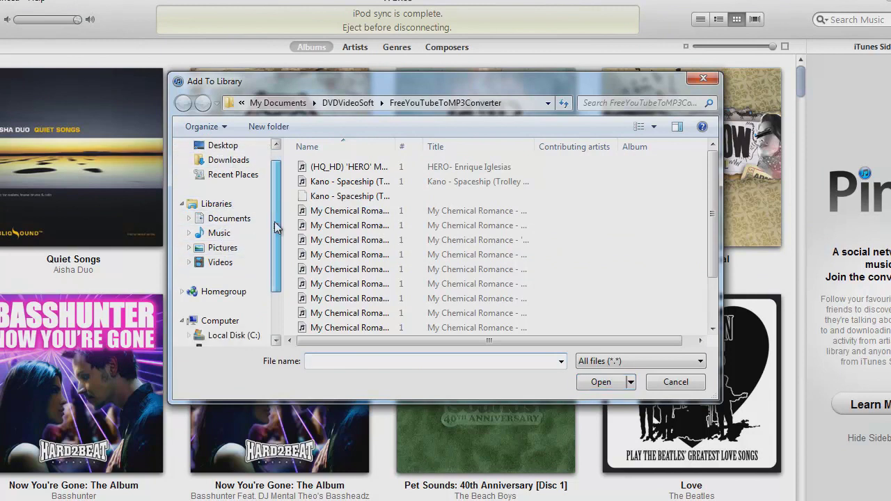
click(237, 307)
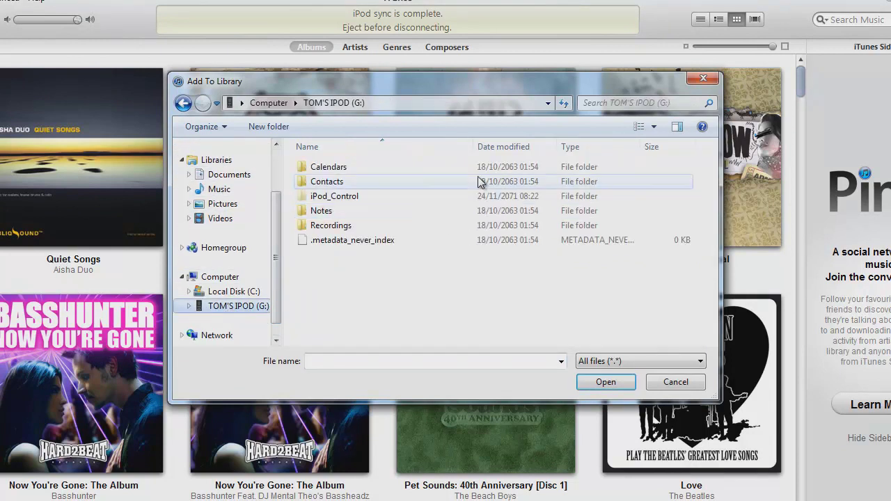
double_click(348, 198)
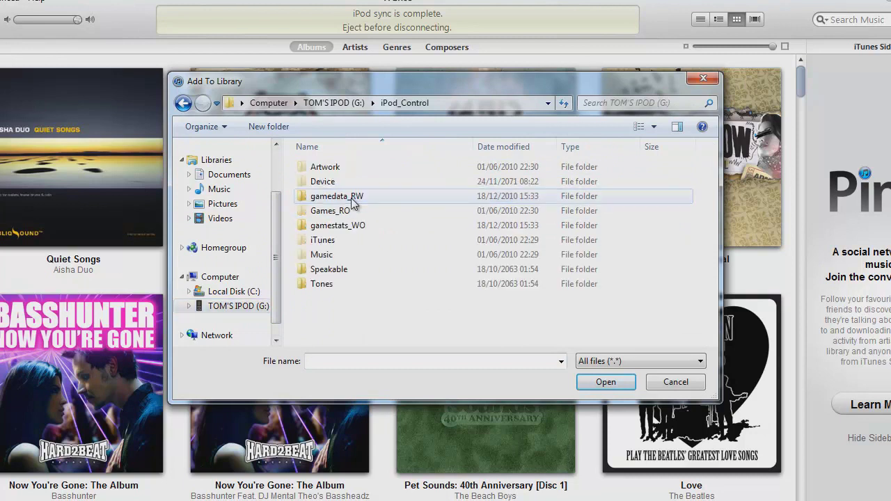
double_click(332, 254)
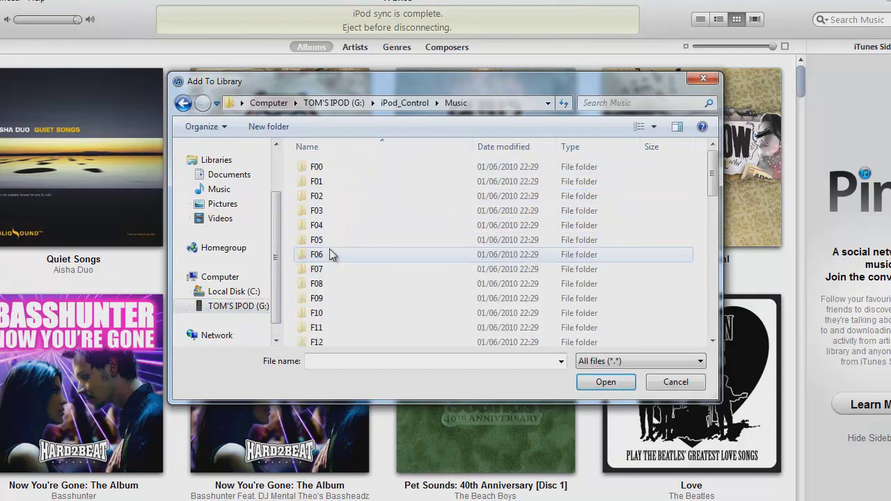
double_click(340, 169)
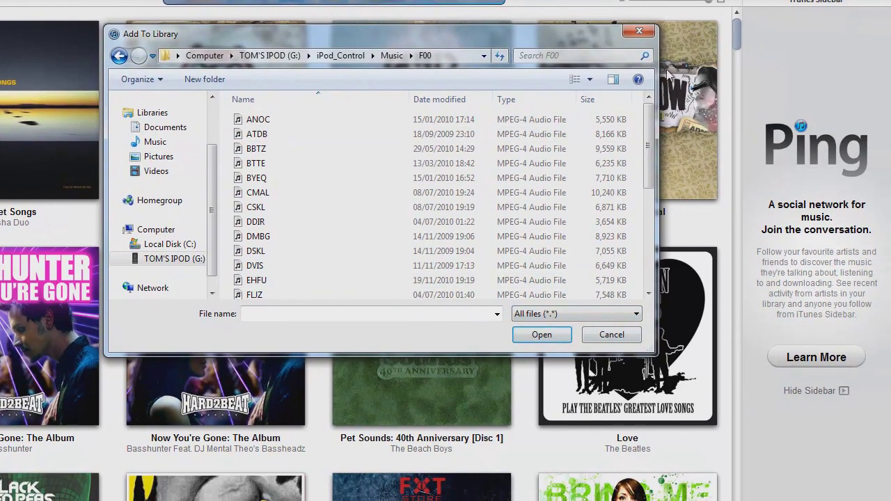
click(646, 31)
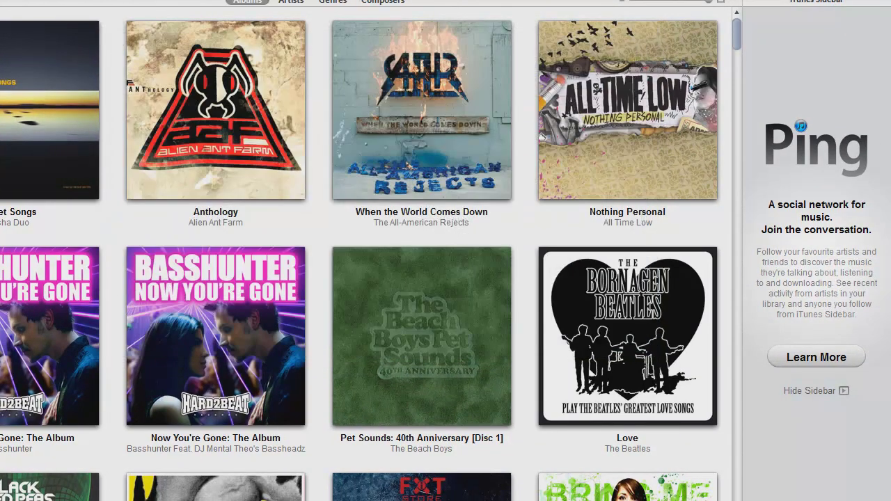
Step: Switch back to the iPod's Music folder in Windows Explorer, view the songs in folder F00, and close the window
click(389, 487)
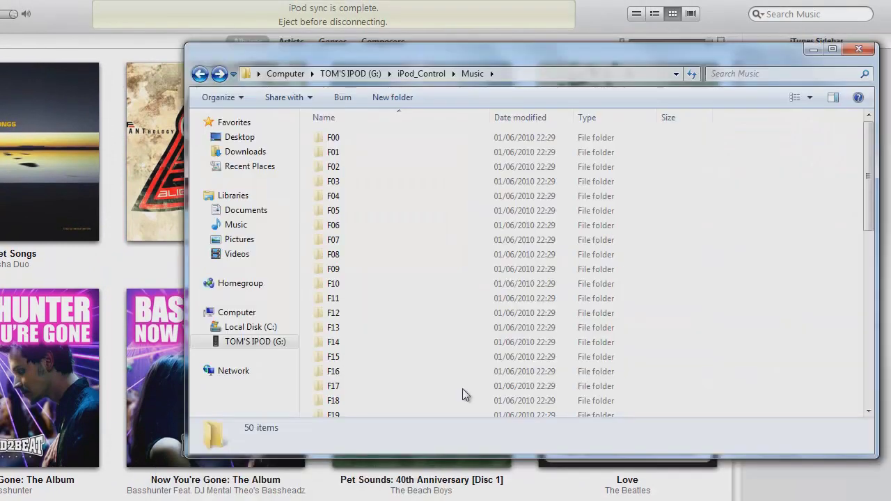
double_click(553, 143)
drag(763, 147, 805, 115)
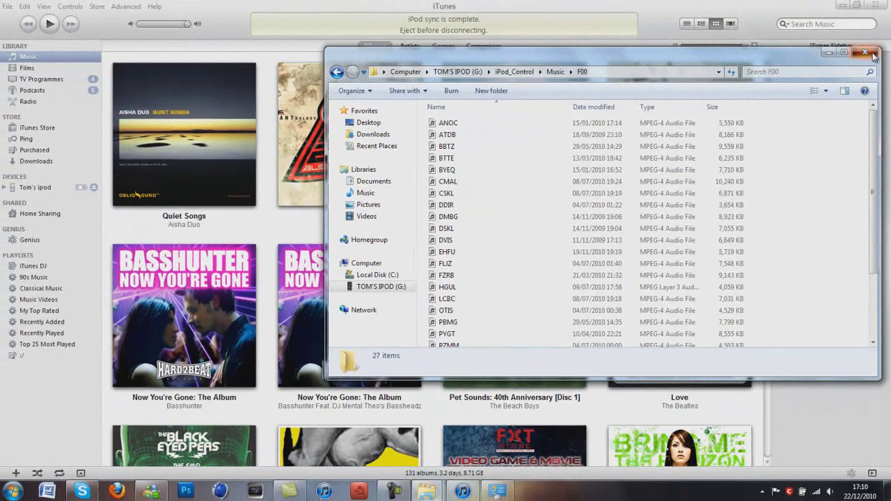
key(alt+F4)
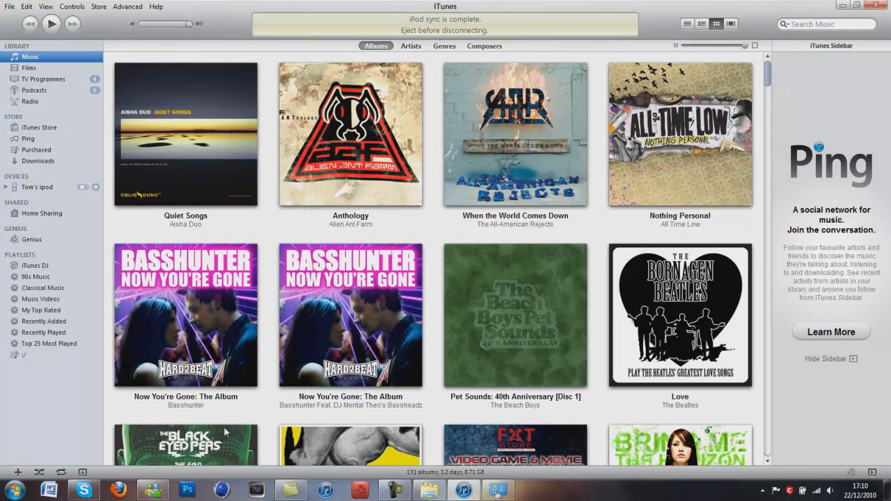
click(392, 491)
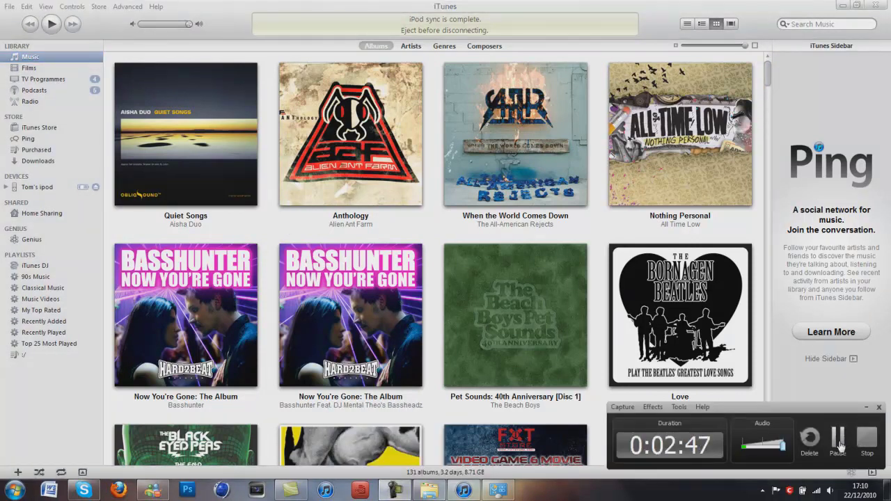
click(875, 442)
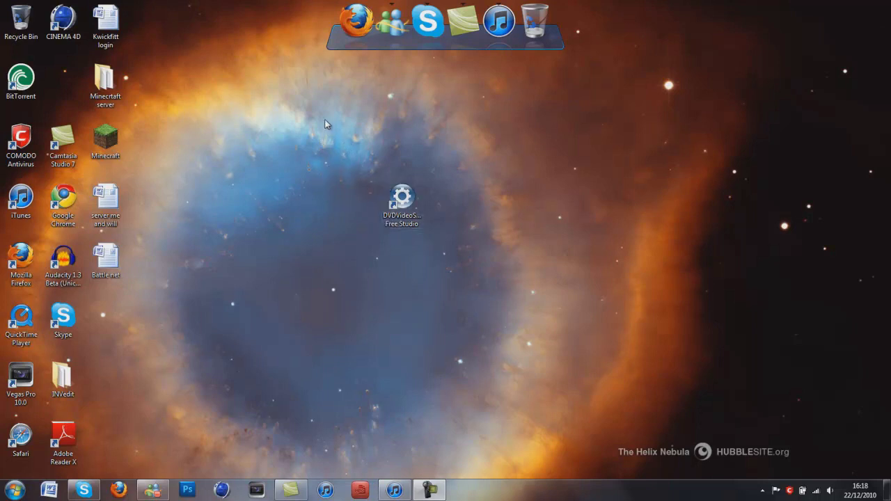
drag(331, 161, 493, 259)
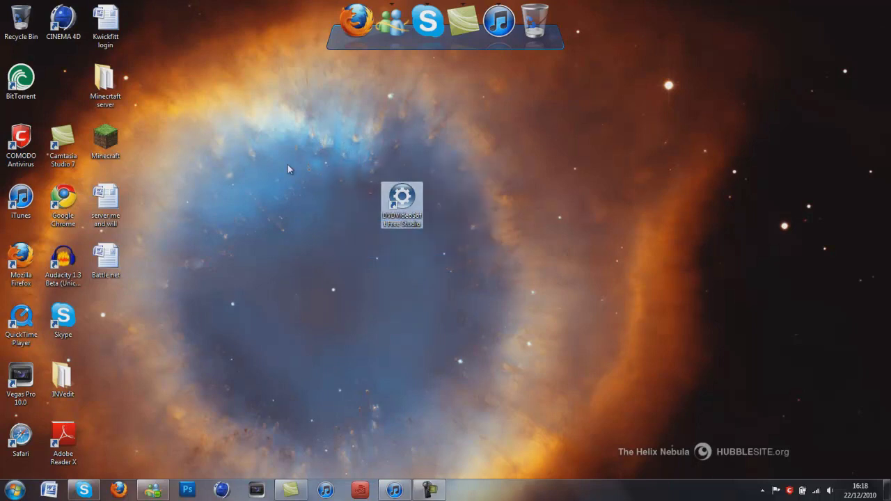
drag(365, 159, 455, 278)
click(246, 371)
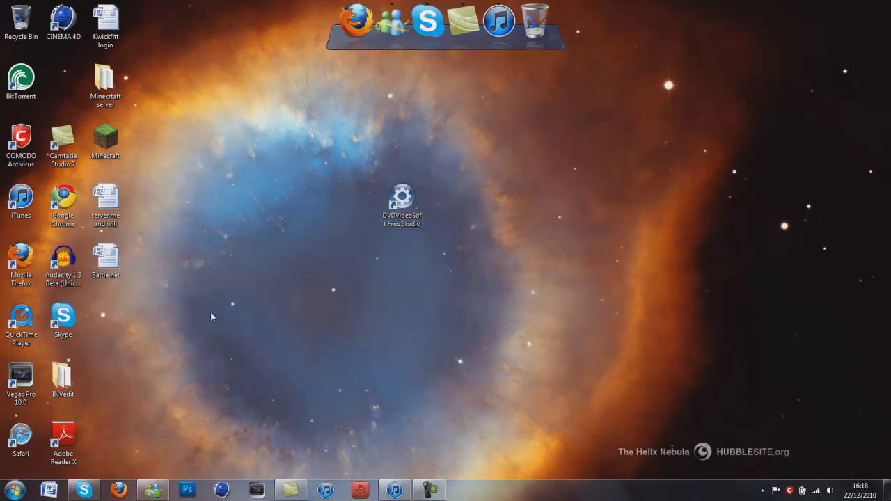
Step: Switch to Firefox, search Google for dvdvideosoft and open the DVDVideoSoft.com website from the results
click(120, 489)
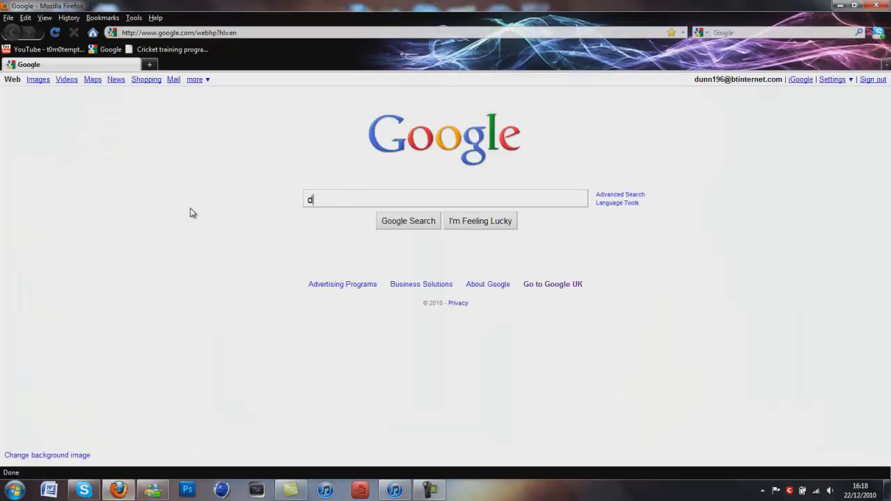
text(vdvid)
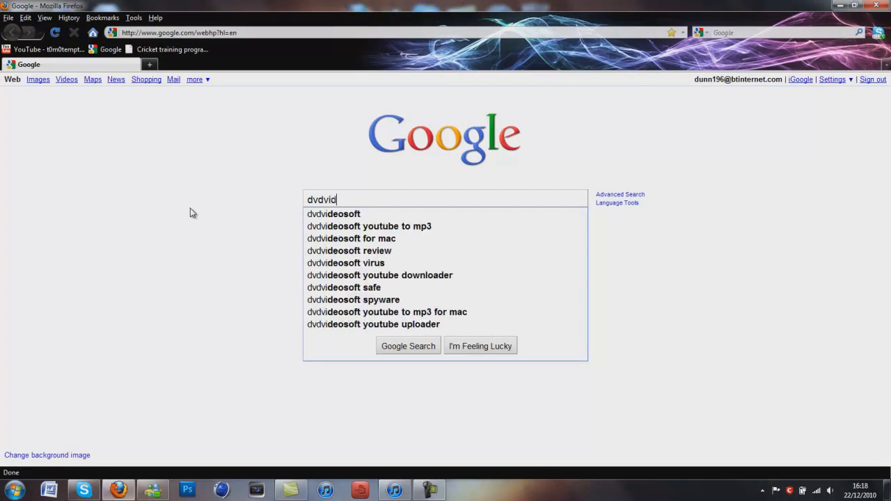
text(eo)
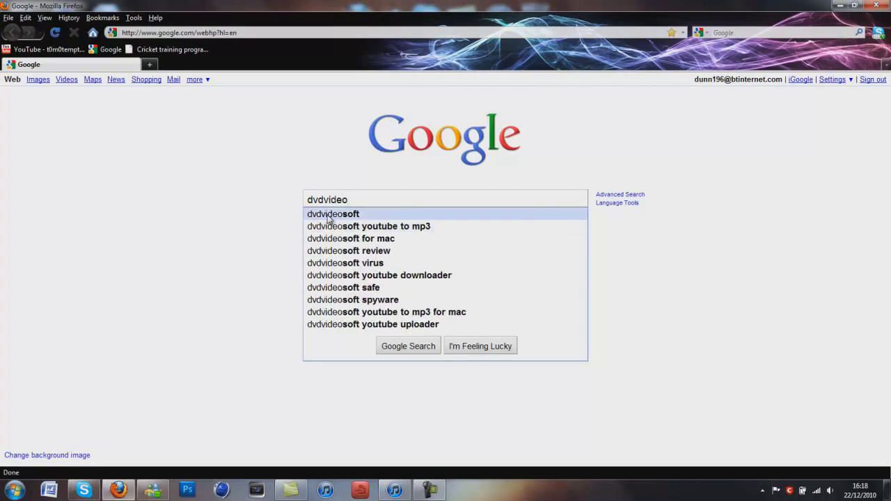
click(330, 216)
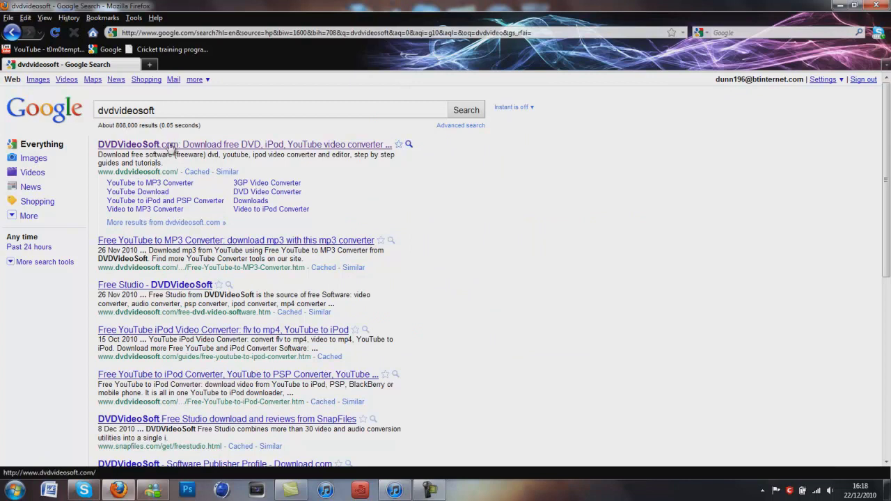
click(251, 152)
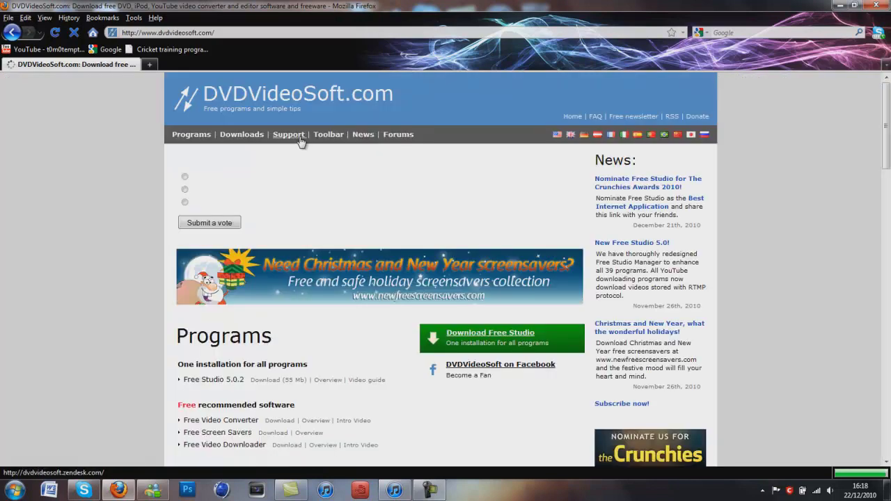
Step: Download Free Studio from the Programs section of the site and save the FreeStudio.exe installer
scroll(774, 241, down, 3)
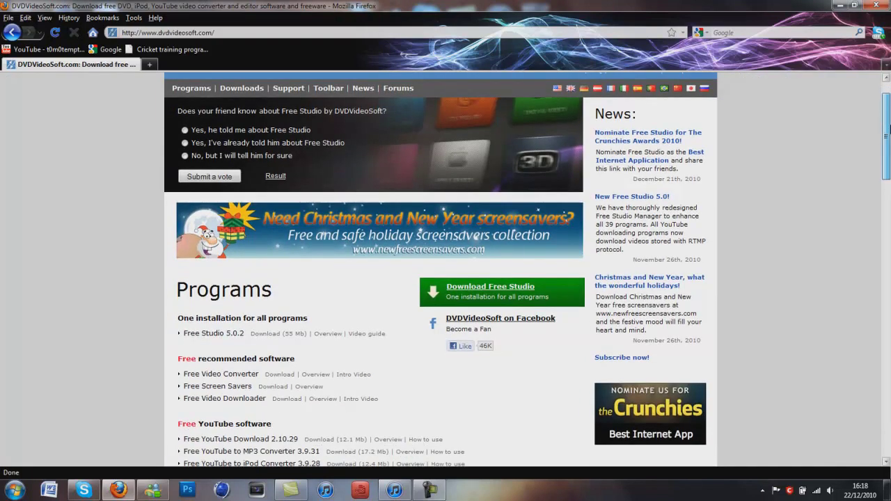
scroll(886, 144, down, 1)
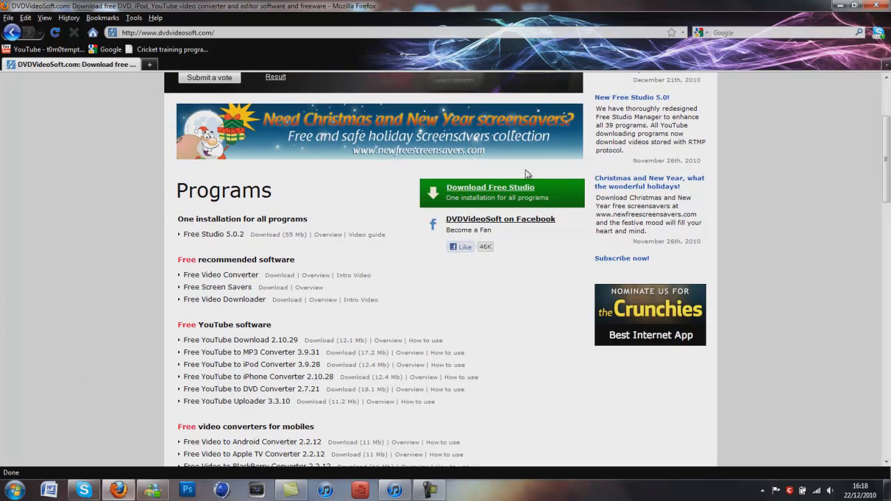
click(487, 197)
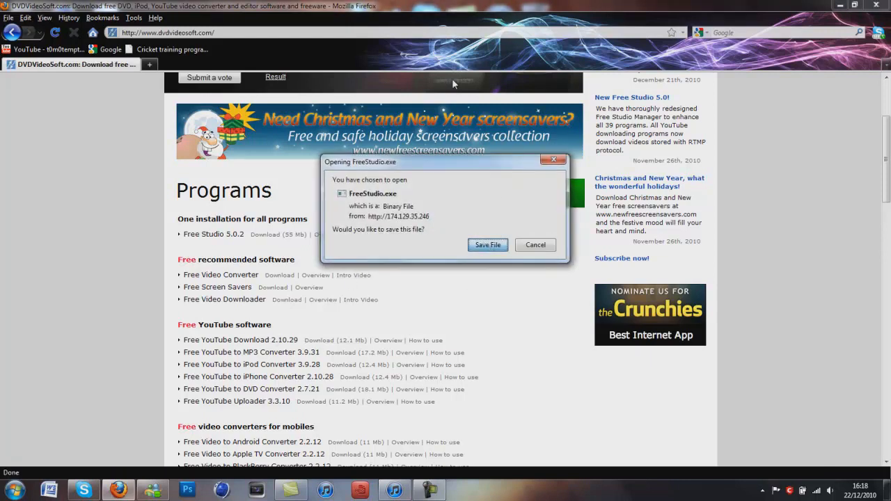
click(485, 245)
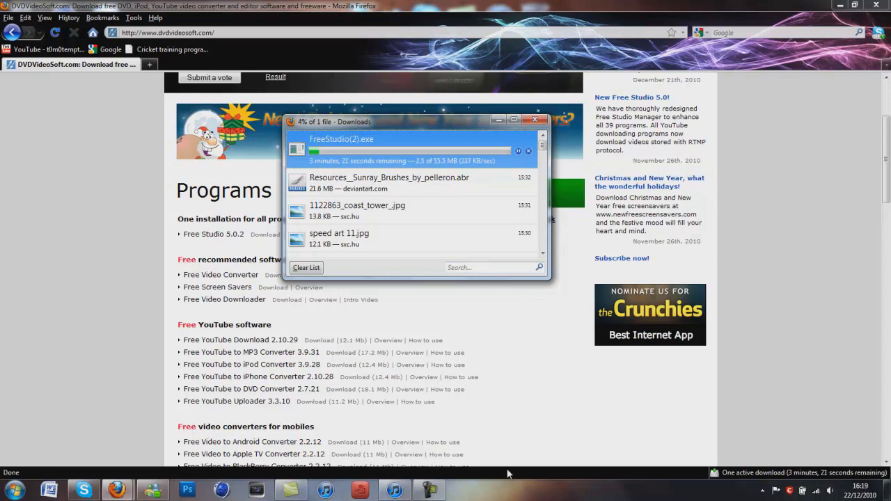
click(430, 492)
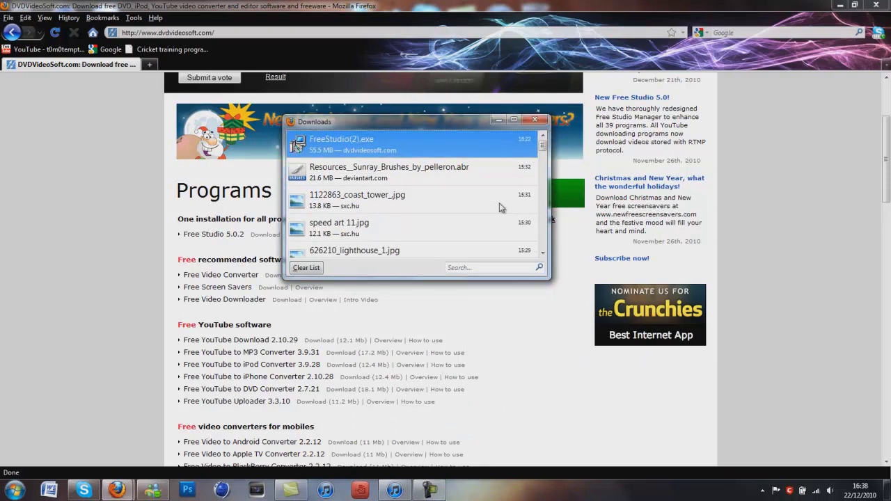
Step: Run the downloaded FreeStudio(2).exe installer and allow it in the COMODO Defense+ alert
right_click(440, 144)
click(462, 154)
click(471, 253)
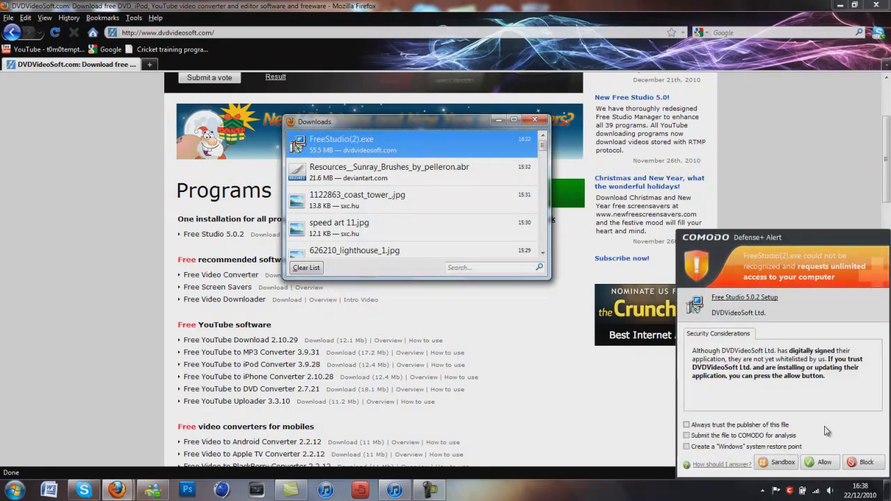
click(822, 464)
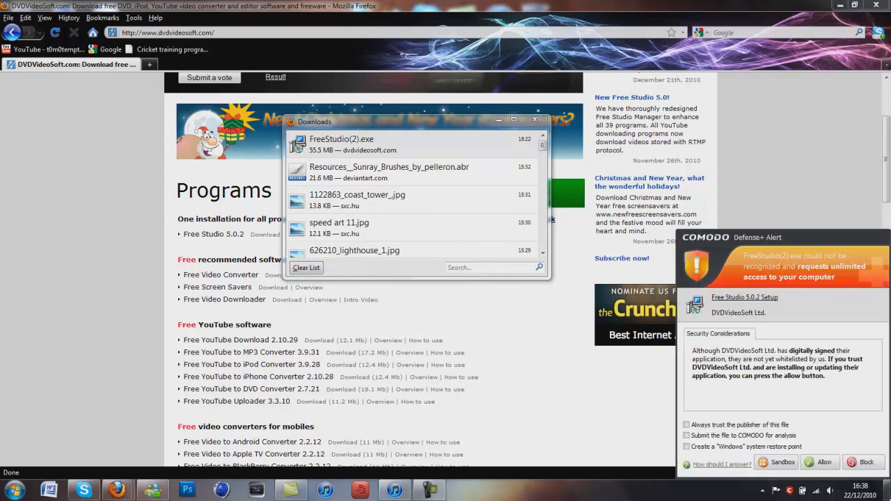
click(822, 461)
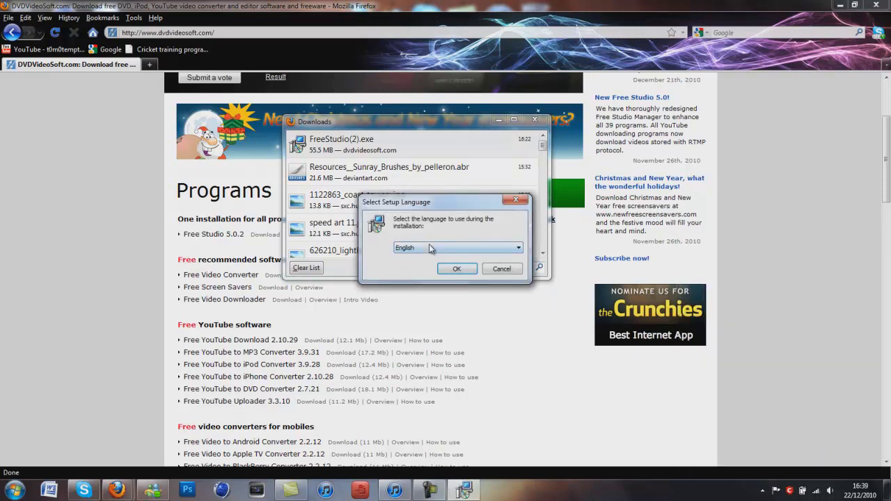
Step: Confirm English as the setup language and bring the Free Studio setup wizard to the front
click(429, 248)
click(431, 268)
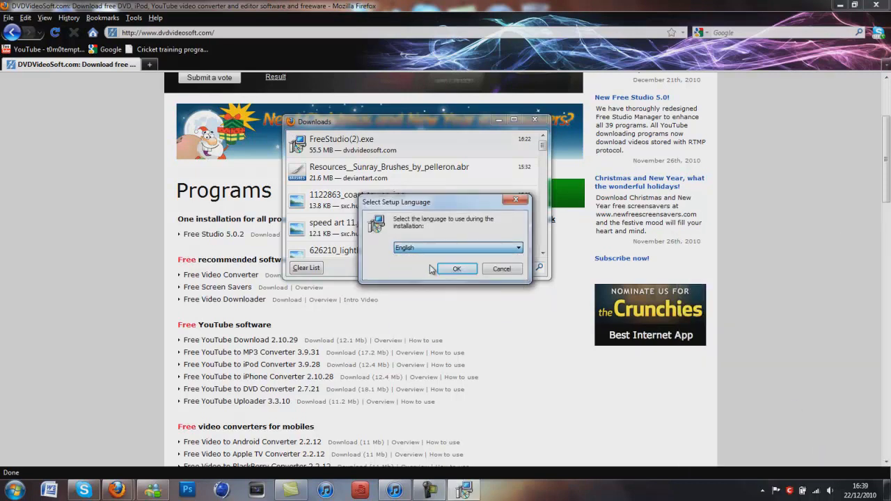
click(453, 271)
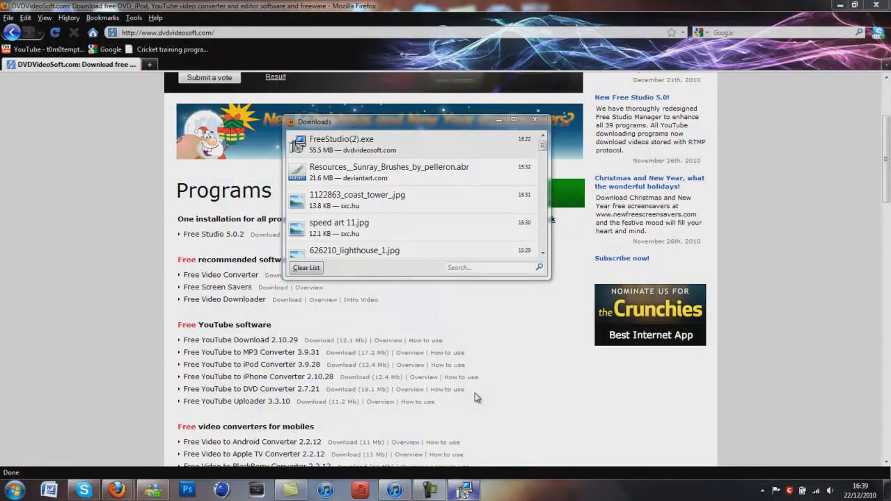
click(467, 490)
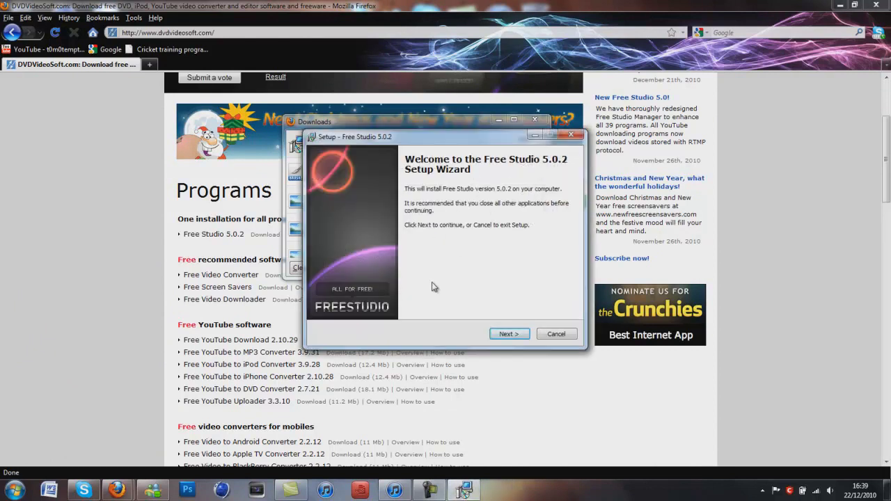
Step: Accept the Free Studio license agreement and continue with the default destination folder C:\Program Files\DVDVideoSoft\Free Studio
click(499, 335)
click(362, 300)
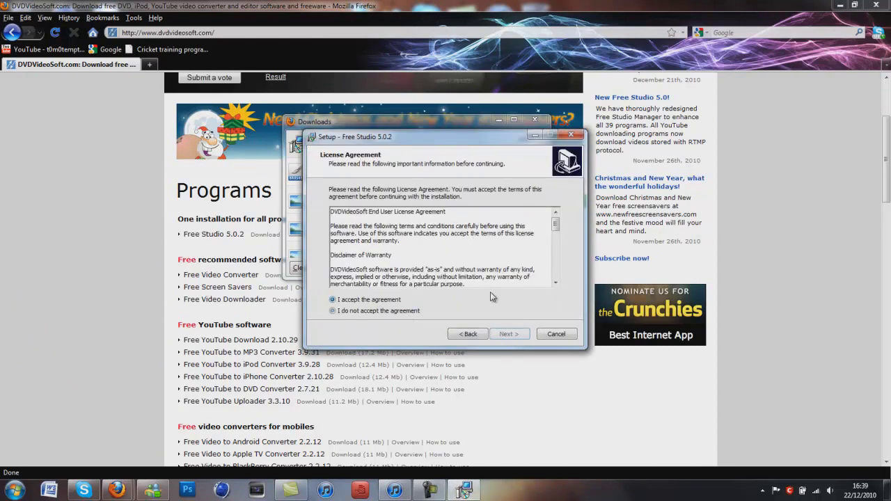
click(509, 334)
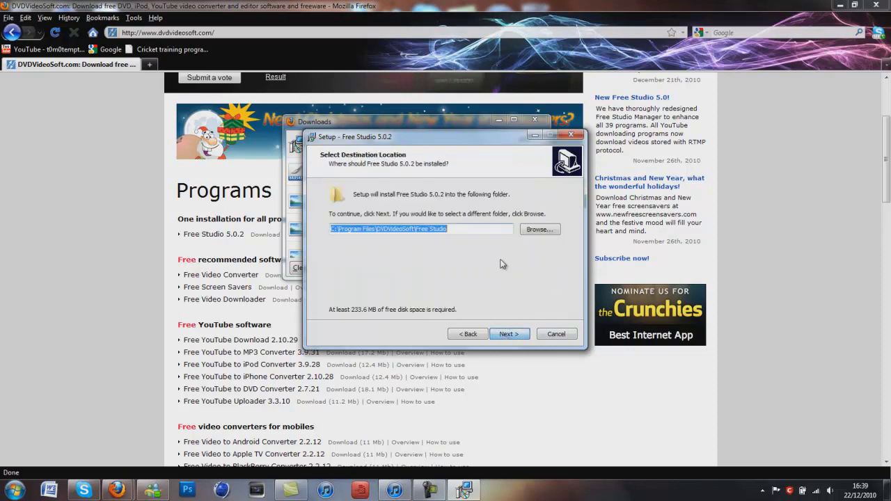
click(518, 331)
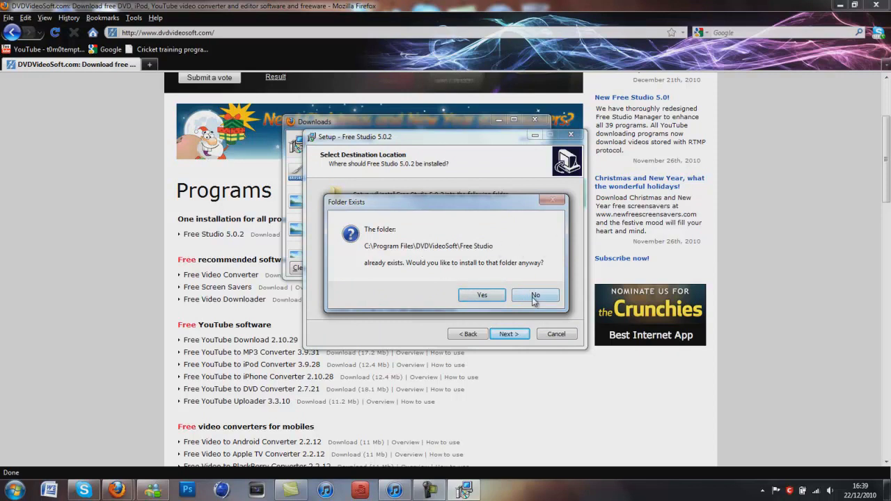
Step: Decline installing into the existing Free Studio folder and exit the setup wizard
click(535, 298)
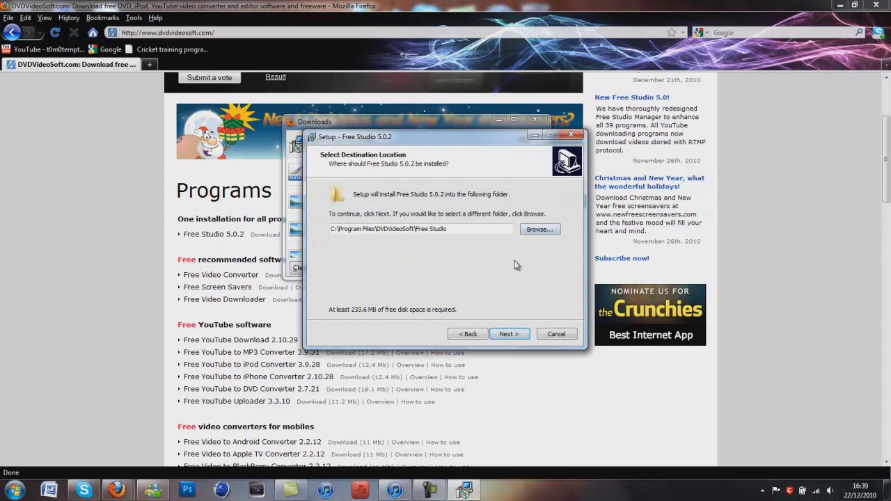
click(551, 328)
click(545, 297)
click(553, 332)
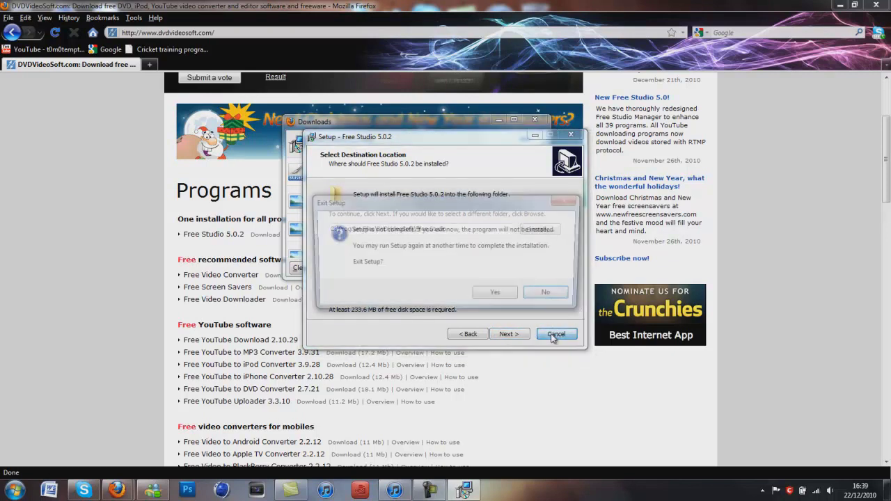
click(504, 291)
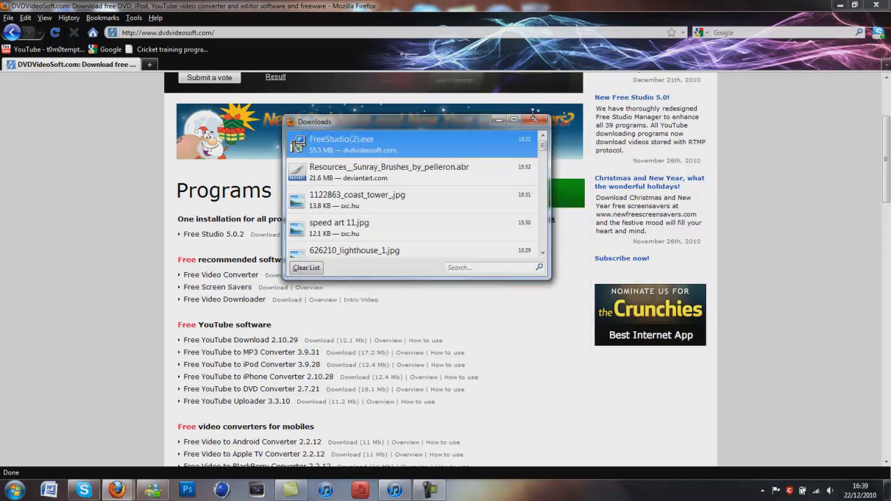
Step: Close the Firefox downloads window and launch DVDVideoSoft Free Studio from its desktop shortcut
click(534, 119)
scroll(886, 163, up, 2)
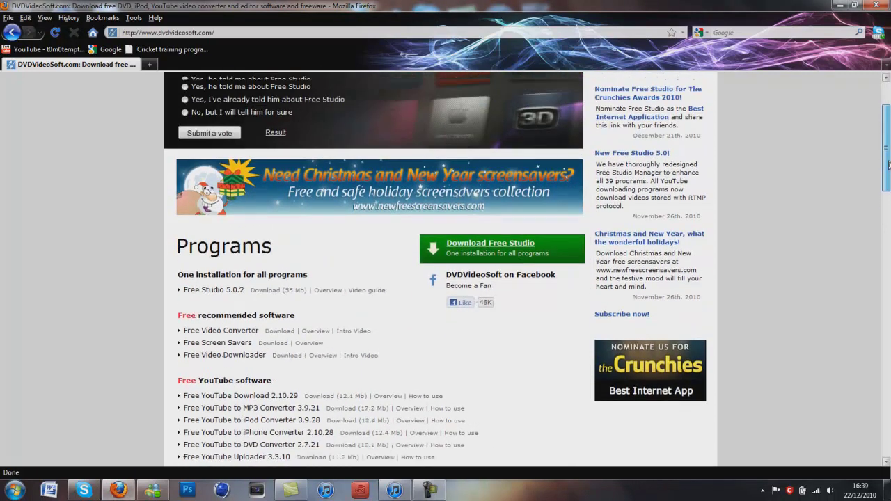
click(888, 491)
drag(380, 331, 496, 284)
drag(319, 167, 420, 217)
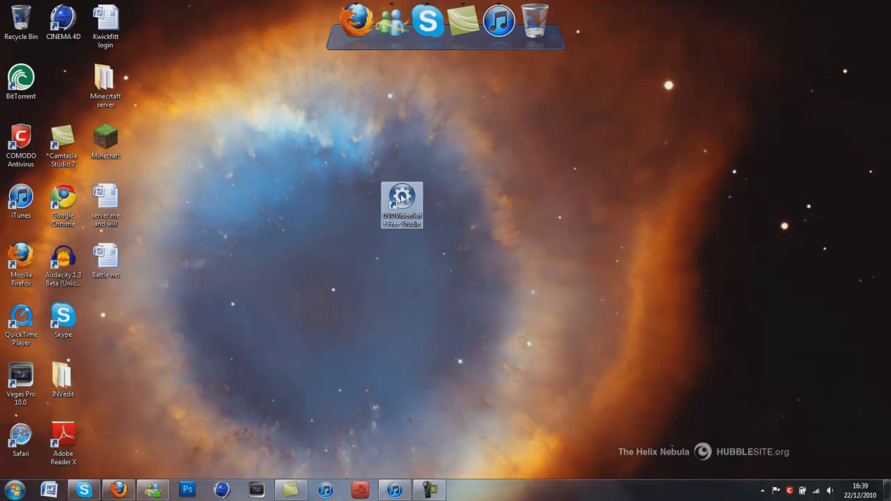
click(348, 200)
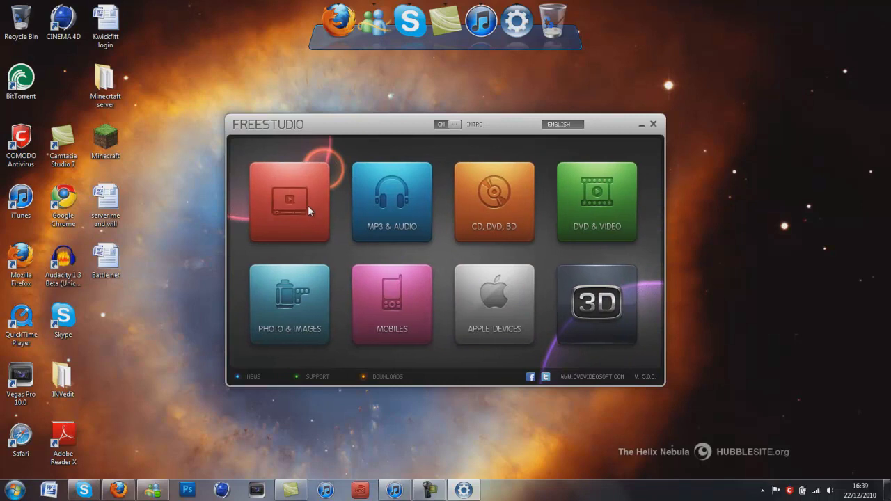
Step: Look through the tools offered in the Apple Devices, DVD & Video, Mobiles and YouTube categories of Free Studio
click(529, 308)
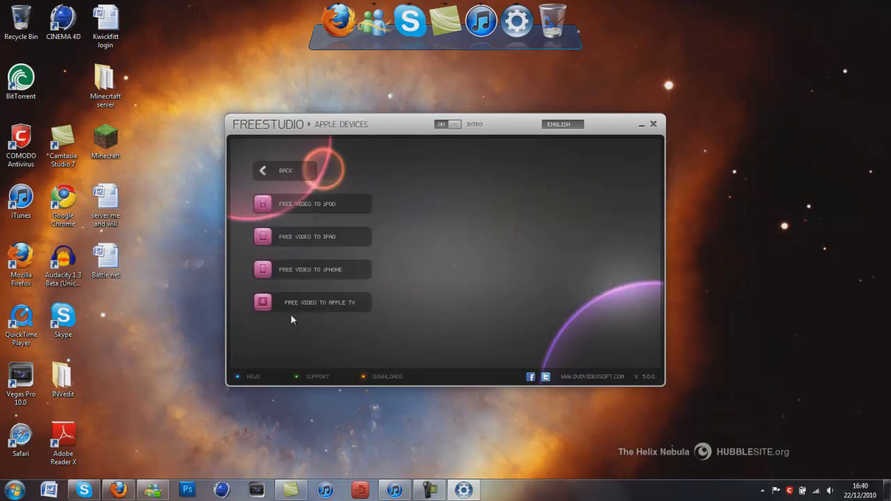
click(282, 170)
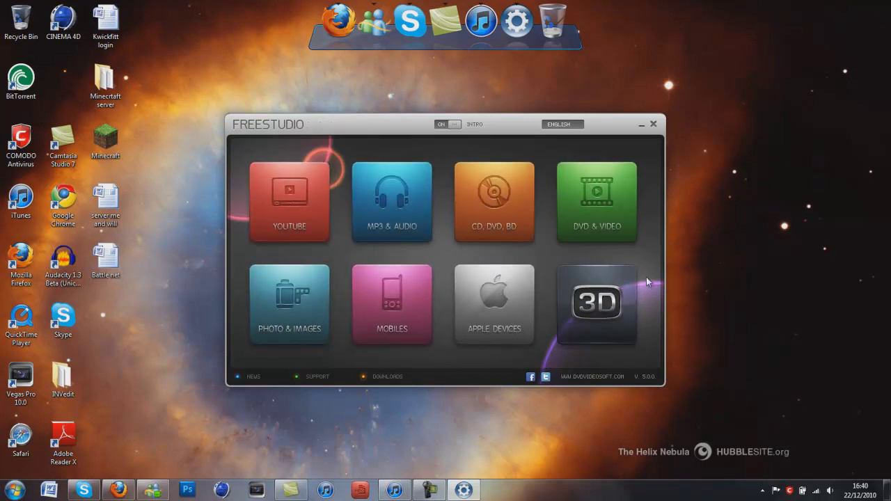
click(492, 320)
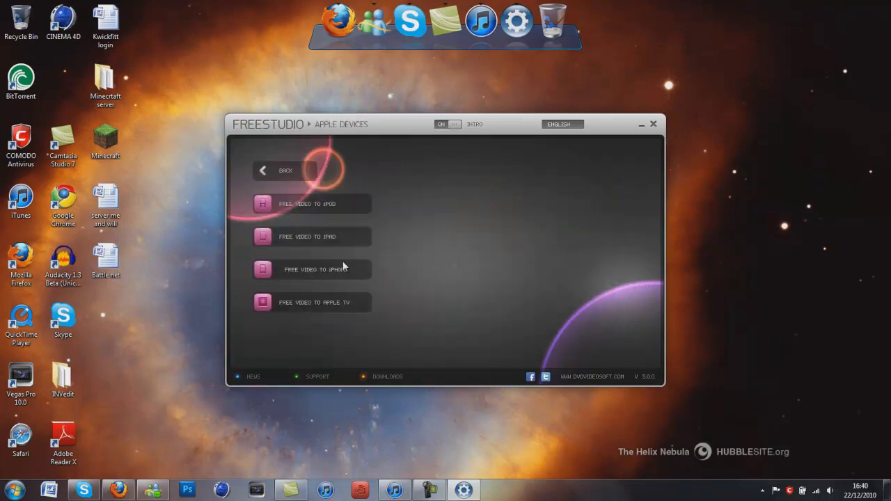
click(298, 171)
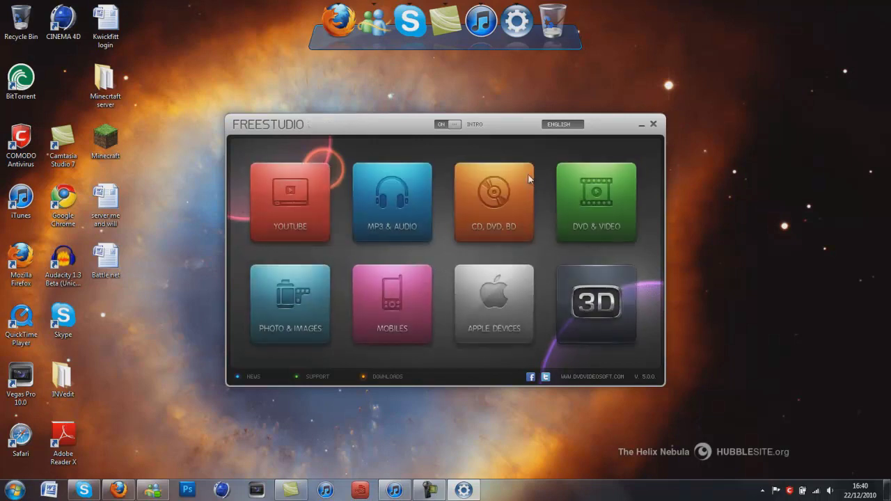
click(585, 217)
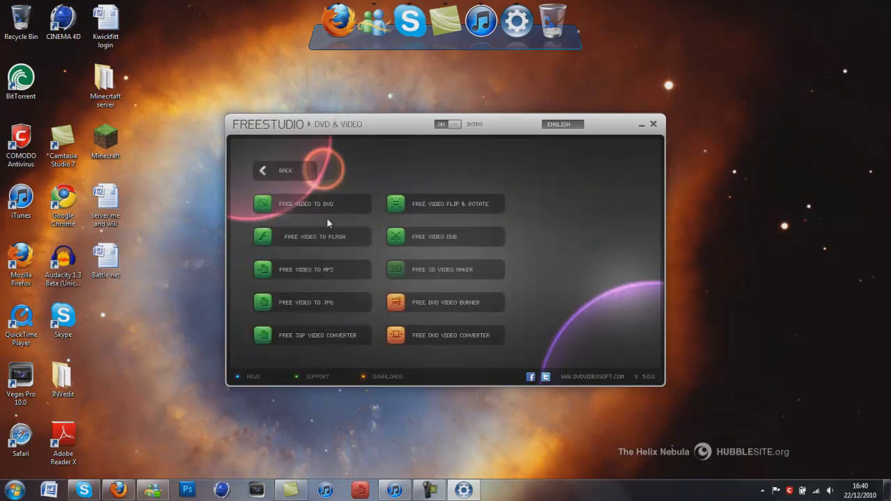
click(300, 171)
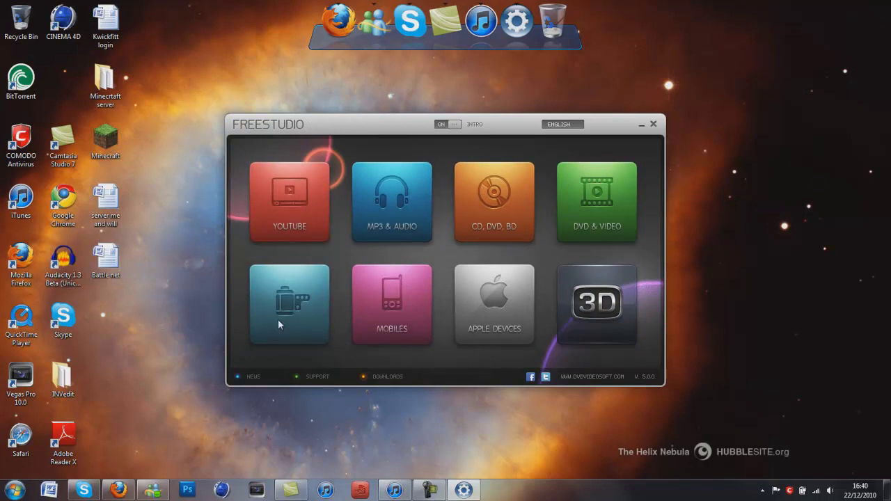
click(425, 290)
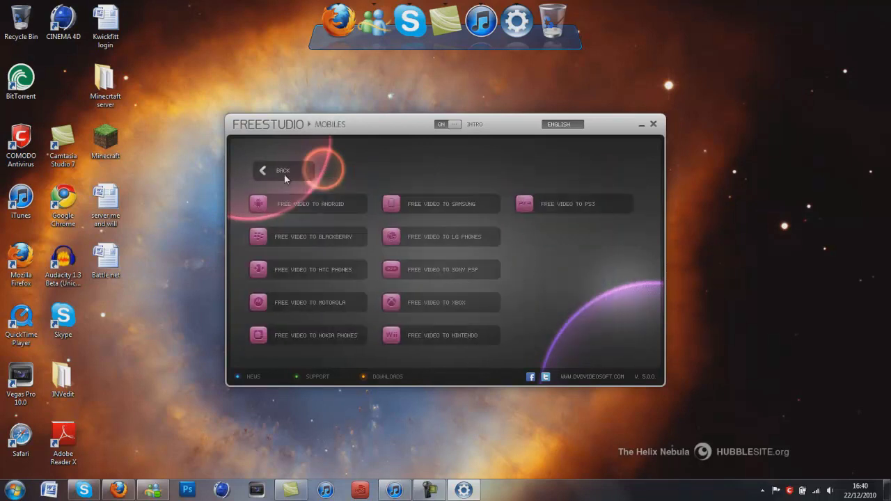
click(273, 169)
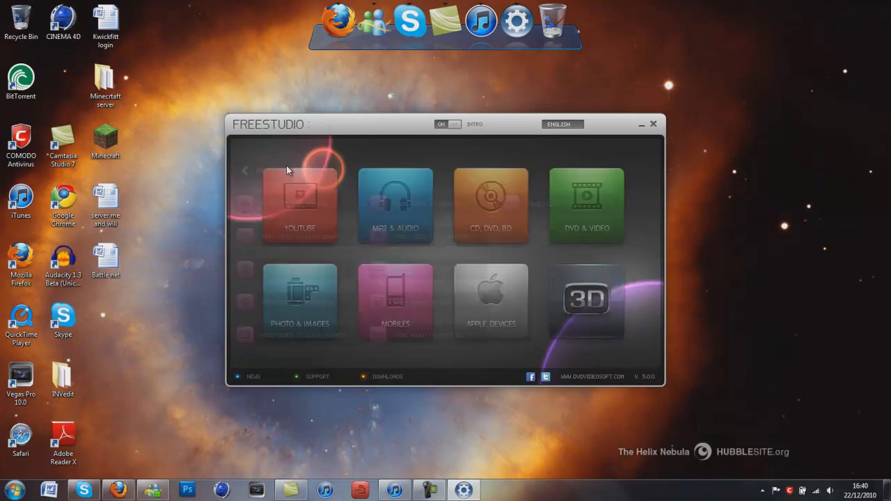
click(291, 216)
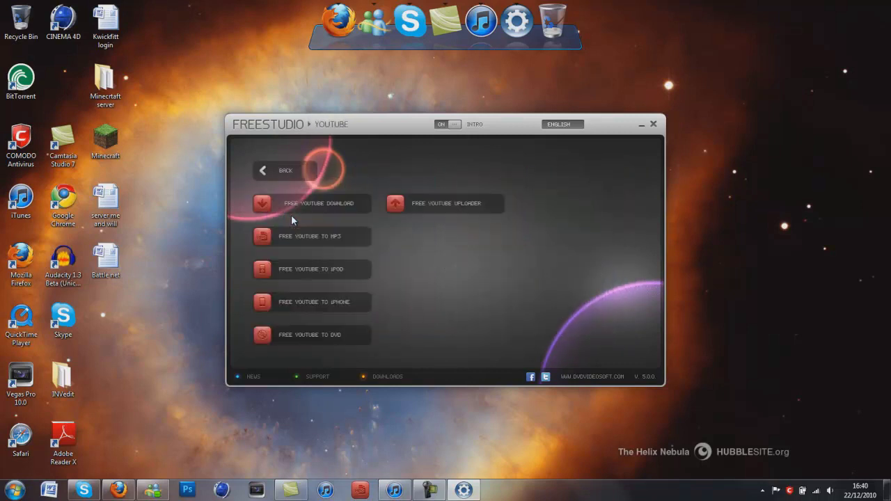
Step: Launch Free YouTube to MP3 Converter from Free Studio, and open YouTube in a new Firefox tab
click(334, 241)
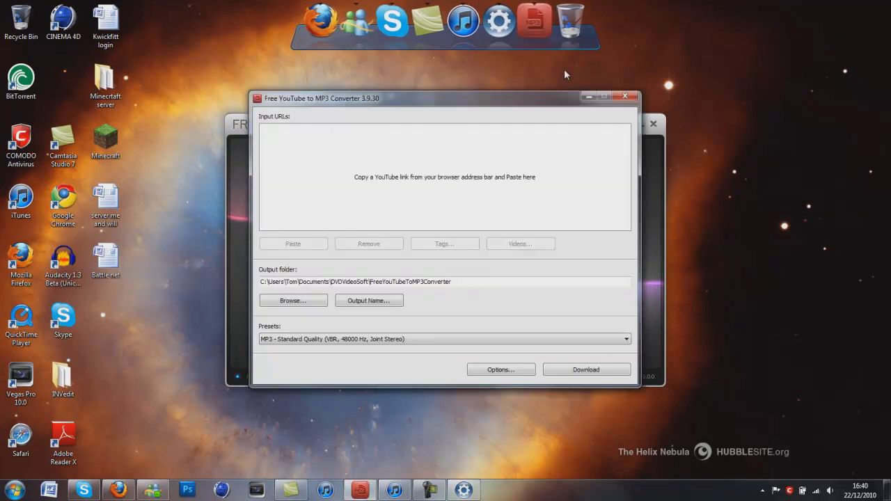
click(118, 490)
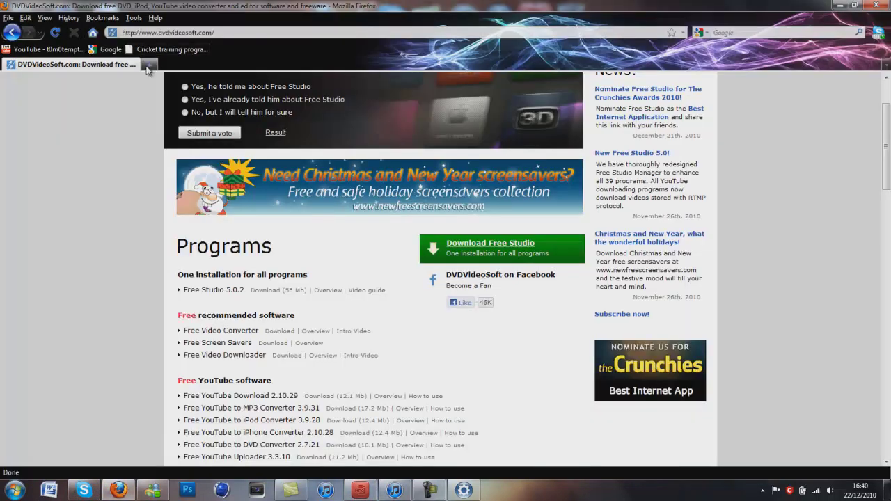
click(149, 64)
click(42, 49)
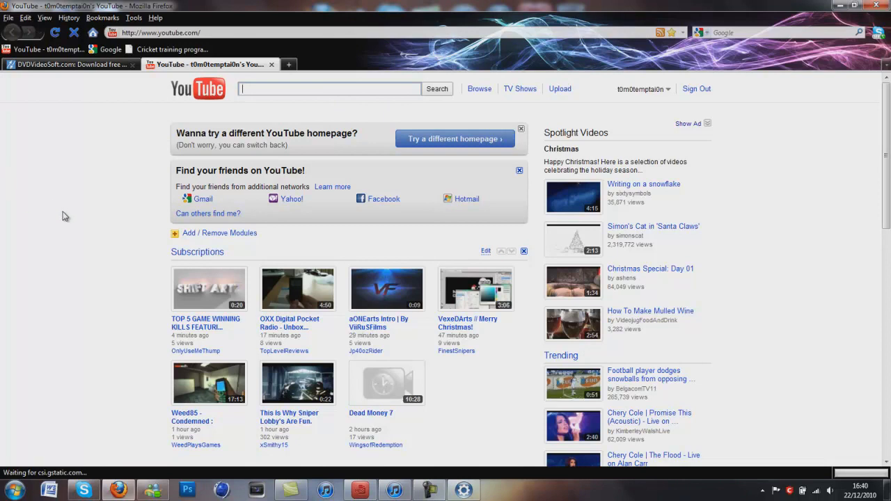
Step: Search YouTube for "na na na my chemical romance" and open the official "Na Na Na" music video
text(na na na)
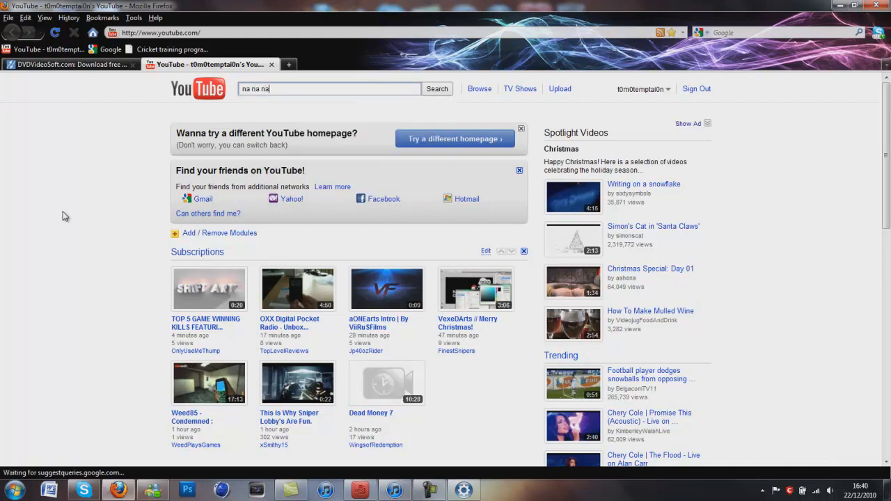
key(Down)
key(Down)
key(Return)
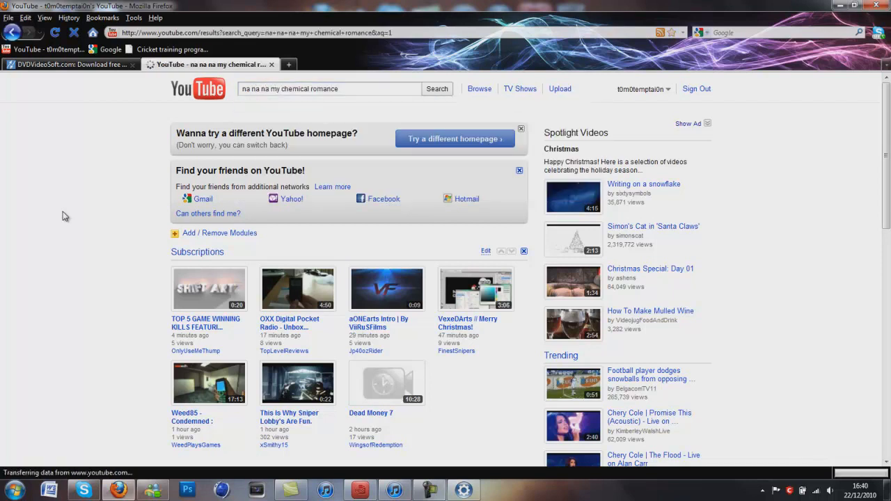
click(369, 164)
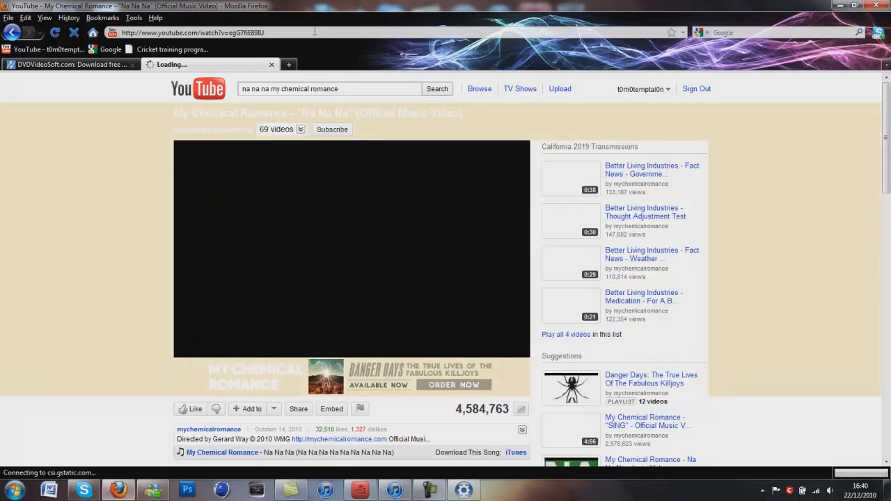
Step: Copy the web address of the My Chemical Romance "Na Na Na" video page
click(314, 30)
mouse_move(318, 29)
right_click(282, 32)
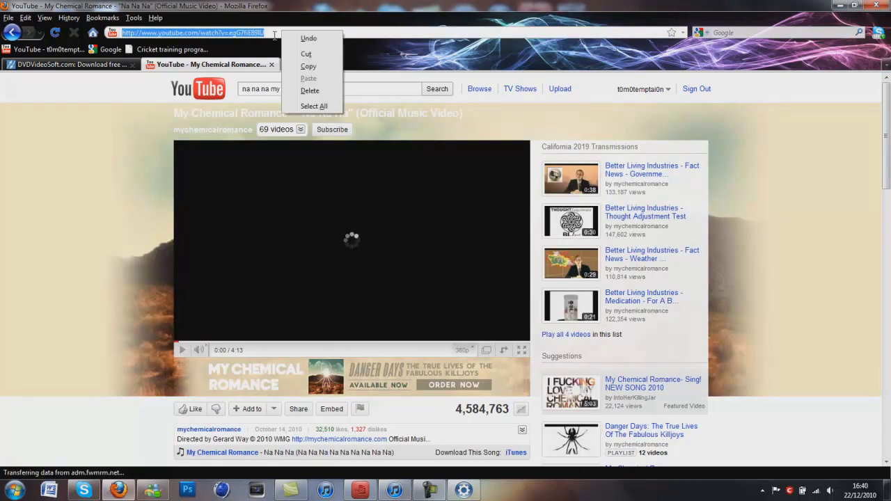
click(306, 66)
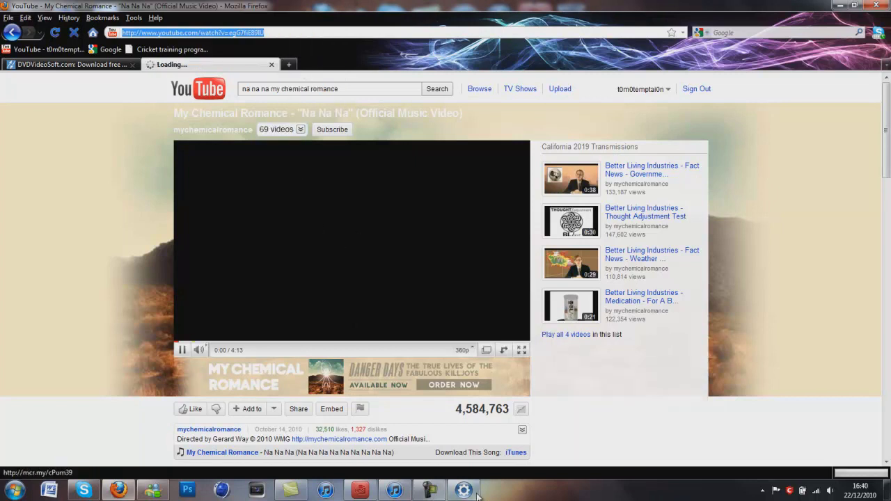
Step: Switch to Free YouTube to MP3 Converter and paste the copied video link into its input URLs
click(382, 493)
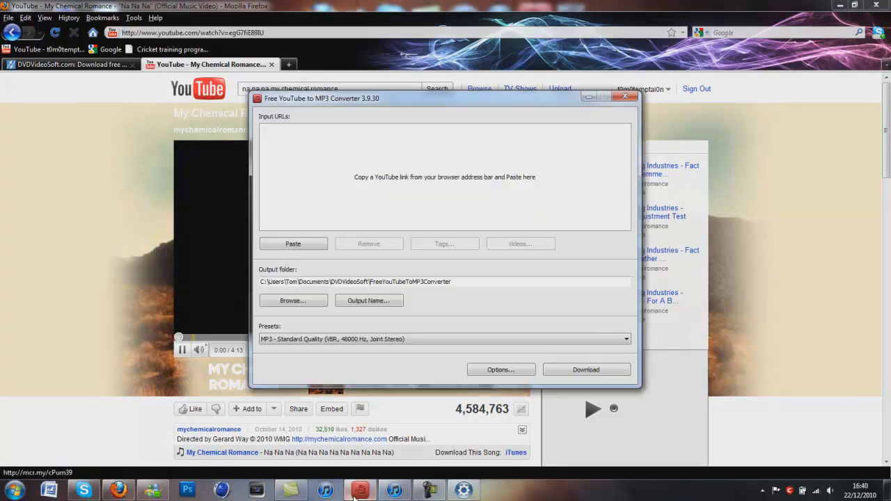
click(90, 249)
key(alt+Tab)
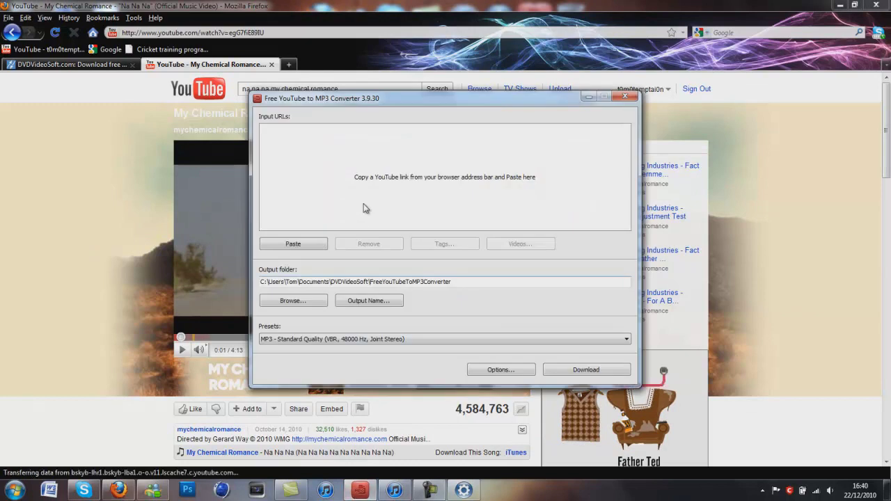
right_click(367, 199)
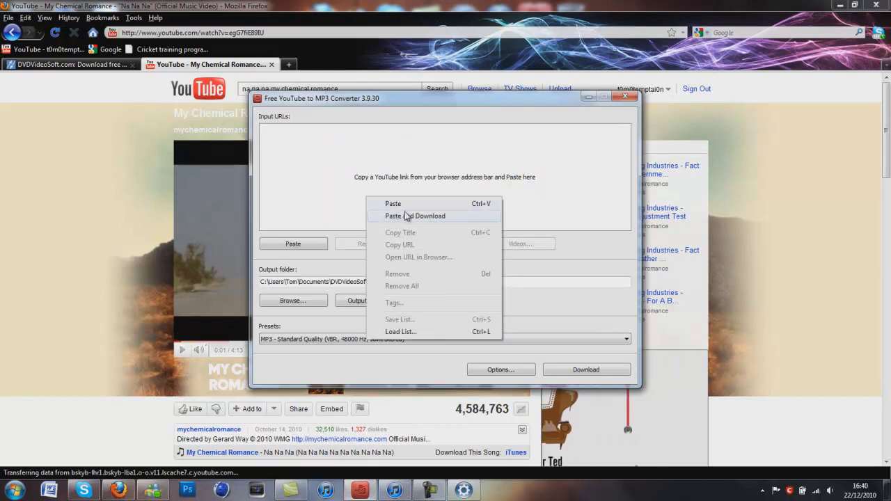
click(408, 205)
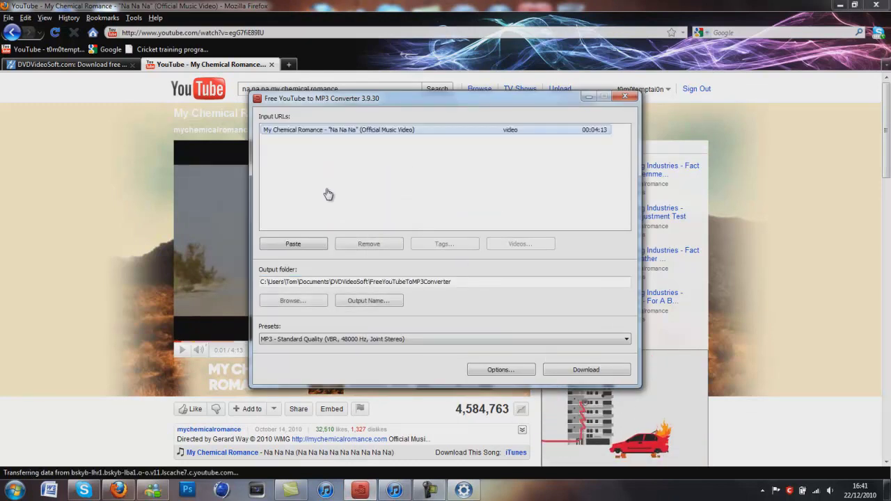
Step: Select the "Na Na Na" video in the list and download it with the MP3 - Standard Quality preset
click(380, 155)
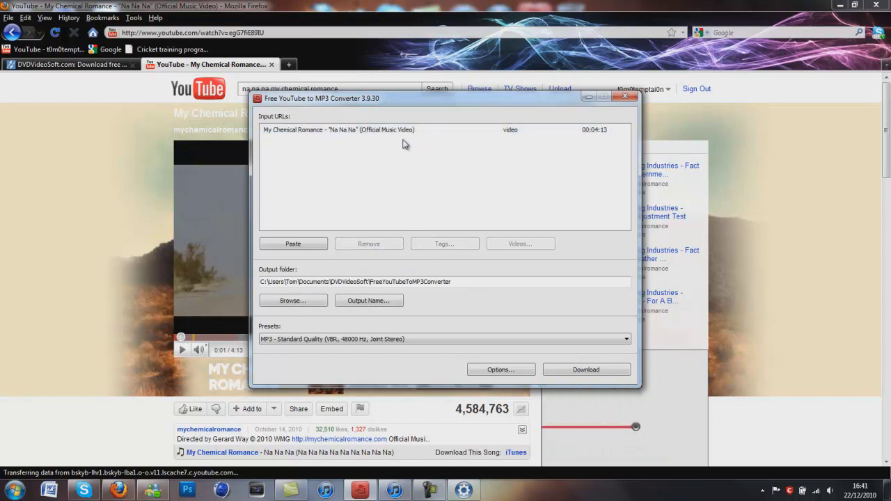
click(404, 129)
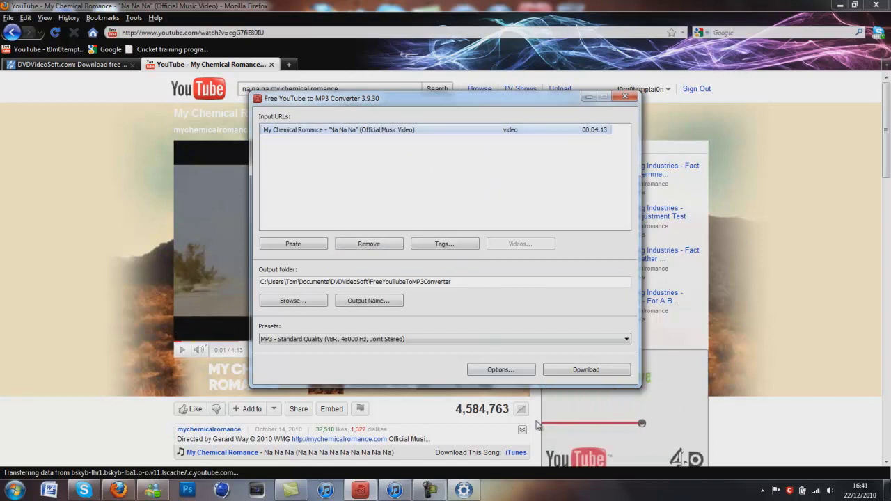
click(568, 369)
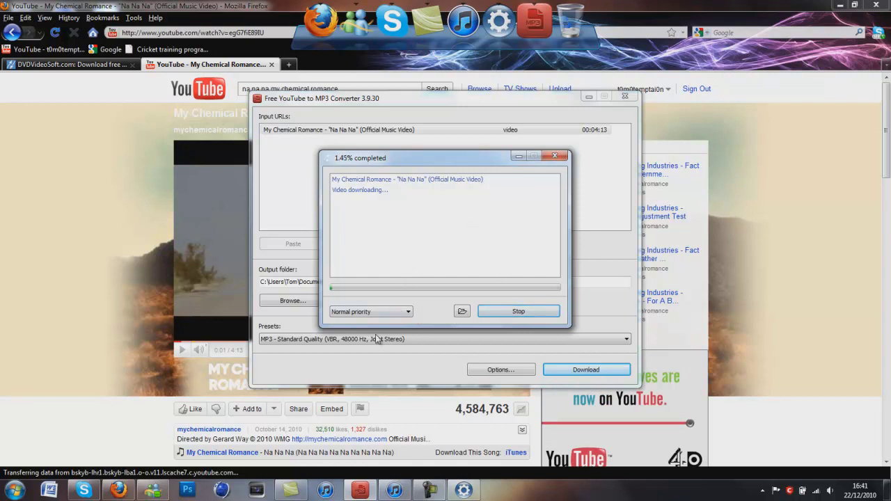
click(436, 493)
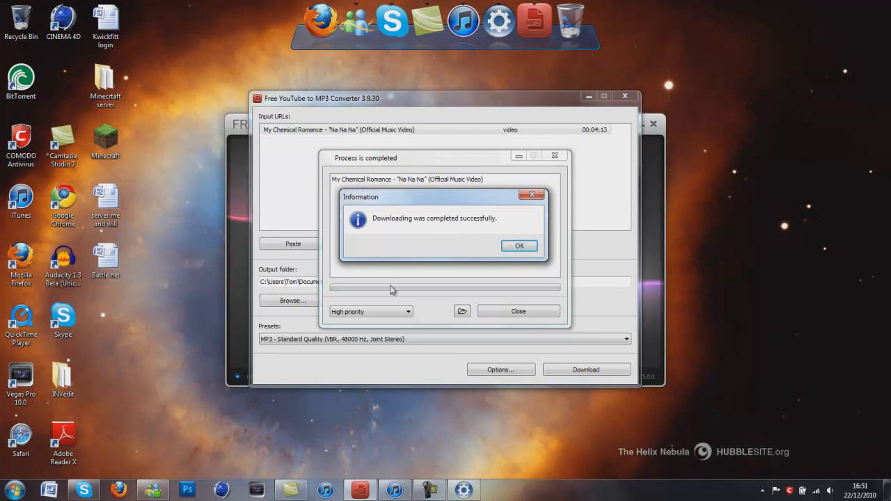
Step: Dismiss the completed download windows and remove the "Na Na Na" video from the converter's input list
click(519, 247)
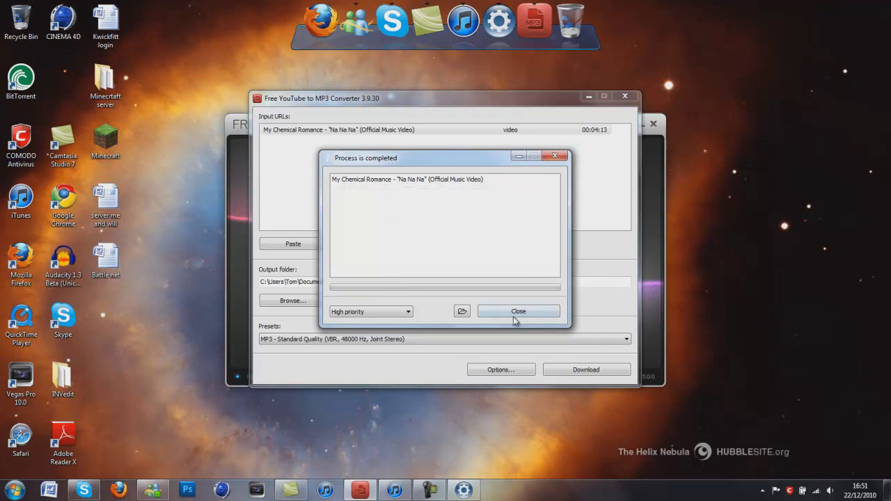
click(515, 314)
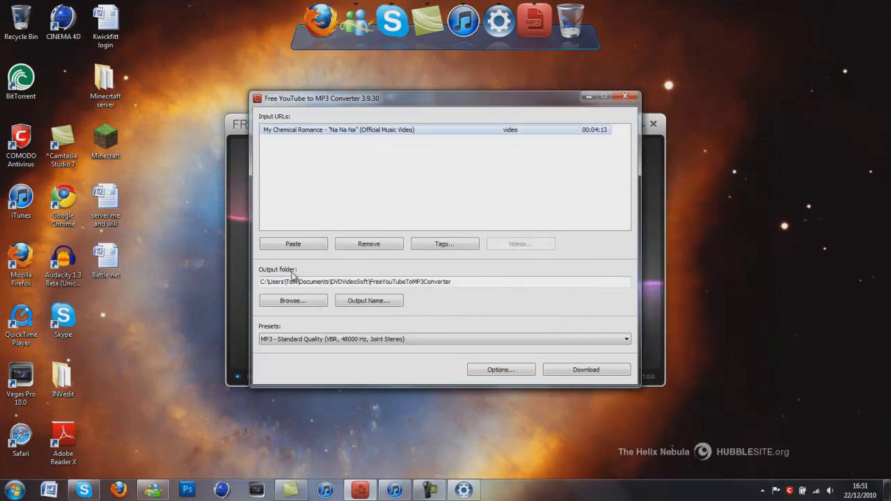
click(368, 244)
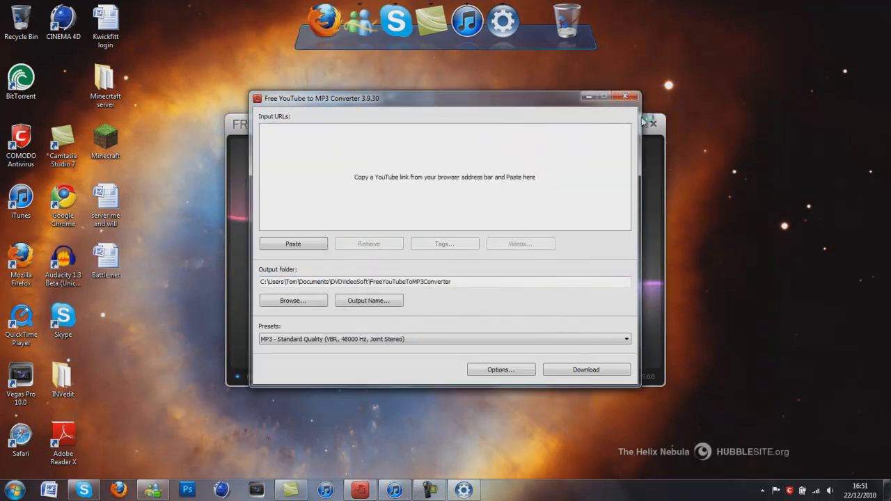
Step: Exit the MP3 converter without installing the DVDVideoSoft toolbar, and close Free Studio
click(624, 96)
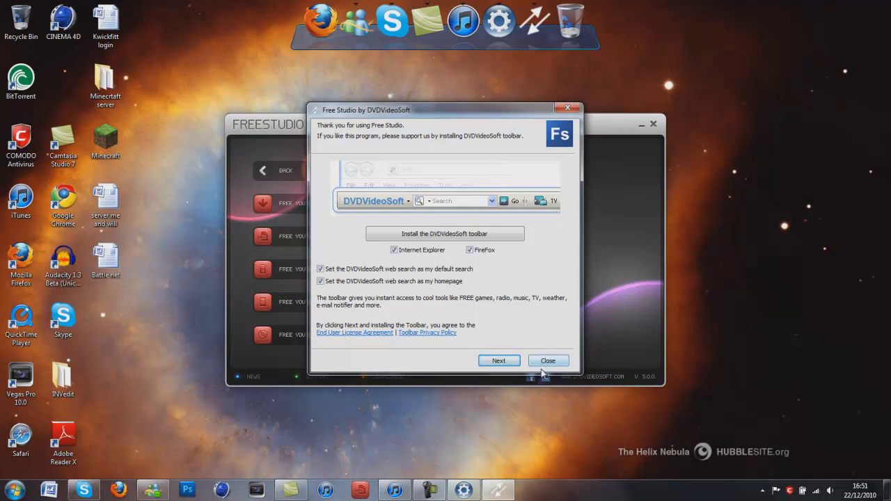
click(537, 360)
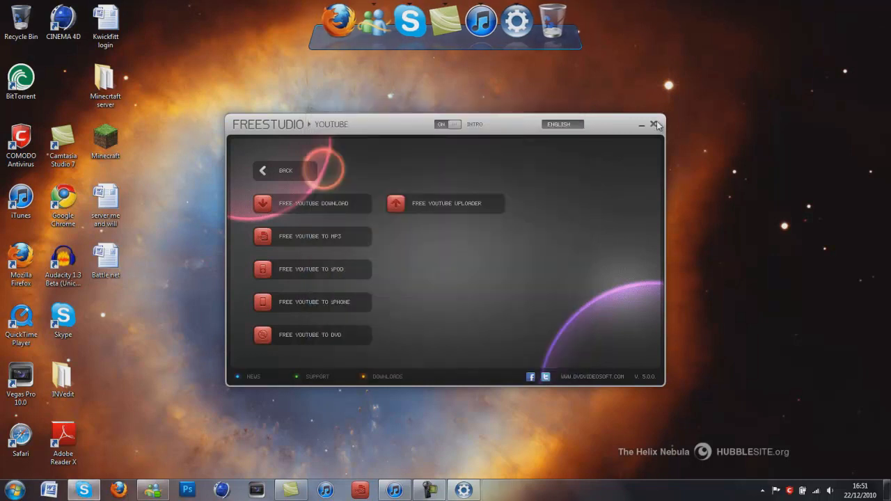
click(653, 124)
Step: Open the FreeYouTubeToMP3Converter folder inside the DVDVideoSoft folder of the Documents library
click(15, 490)
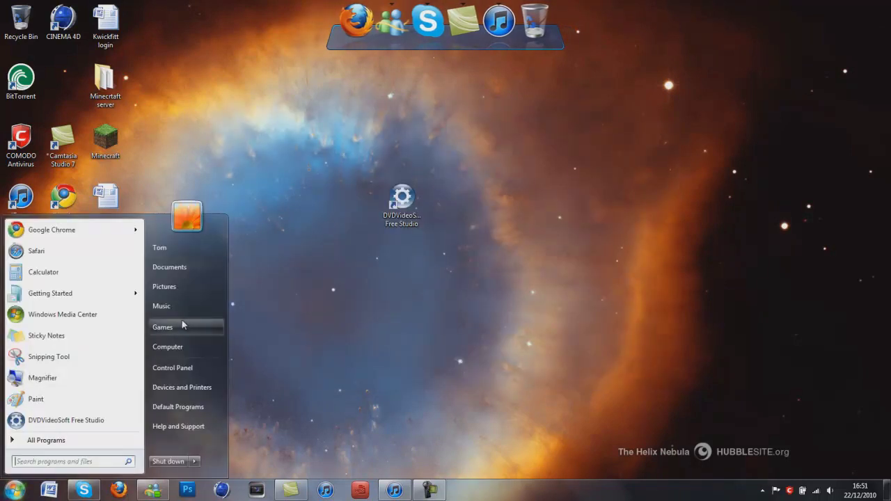
click(173, 271)
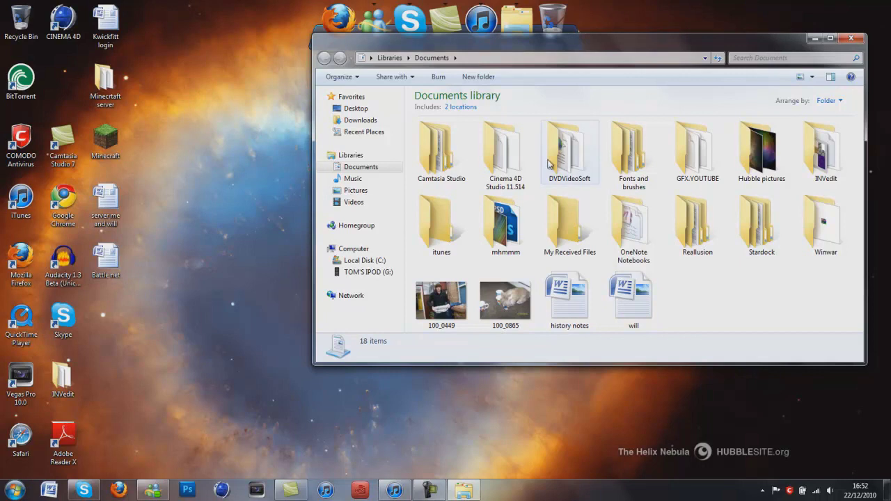
double_click(568, 158)
drag(622, 234, 464, 259)
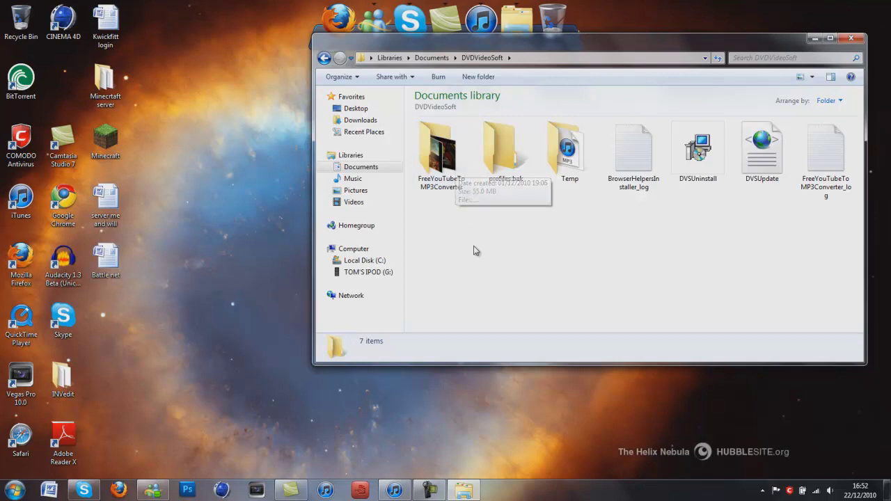
mouse_move(432, 168)
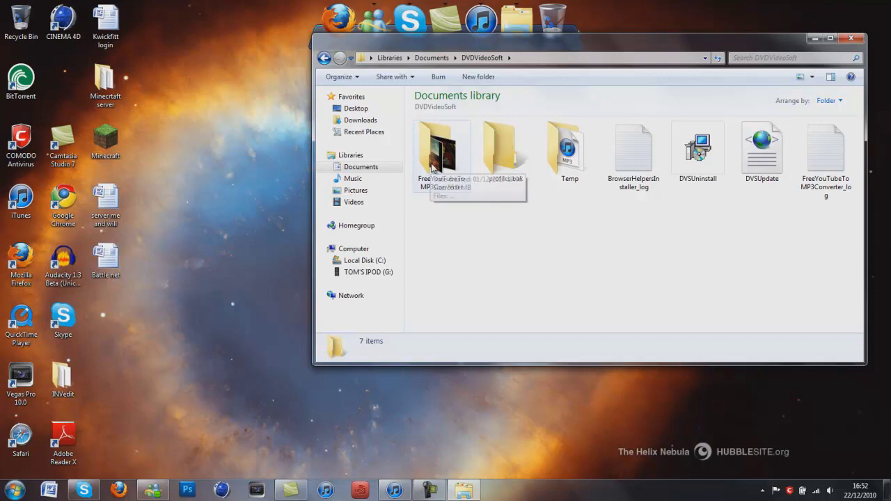
double_click(431, 168)
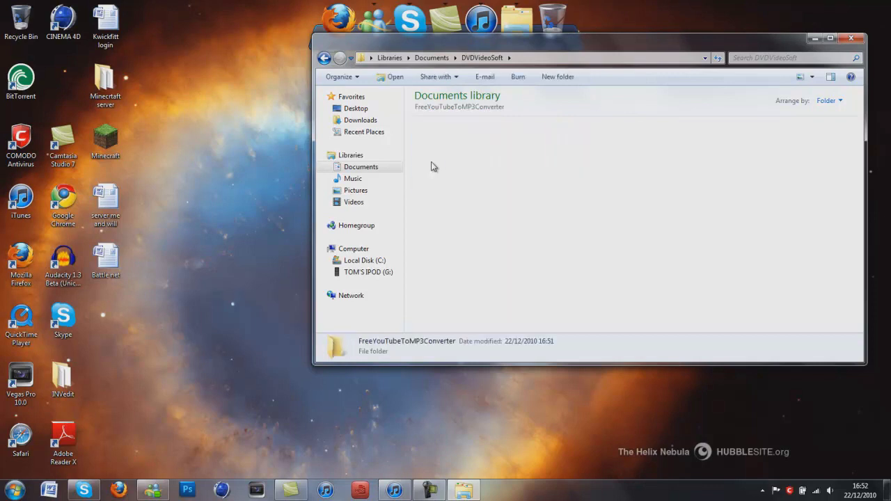
Step: Look through the downloaded MP3 files, play "My Chemical Romance - Look Alive Sunshine_Na Na Na" in iTunes and pause it
drag(860, 174, 845, 137)
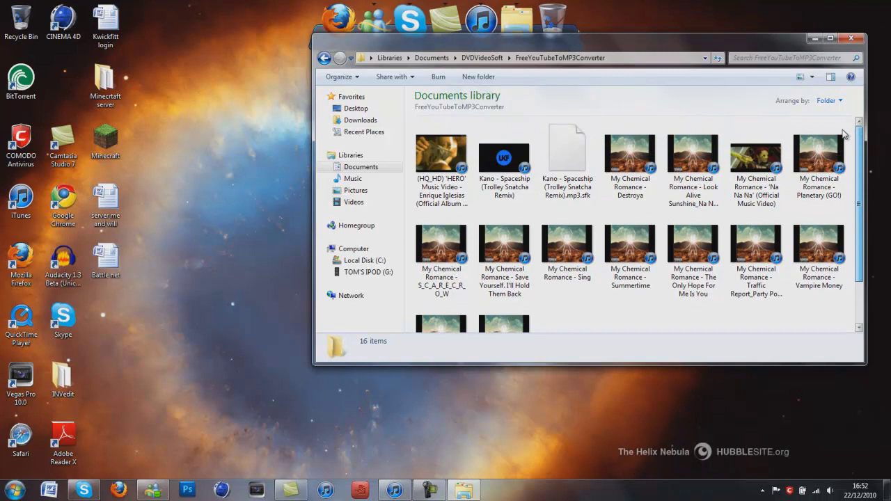
scroll(824, 174, down, 1)
scroll(819, 199, up, 1)
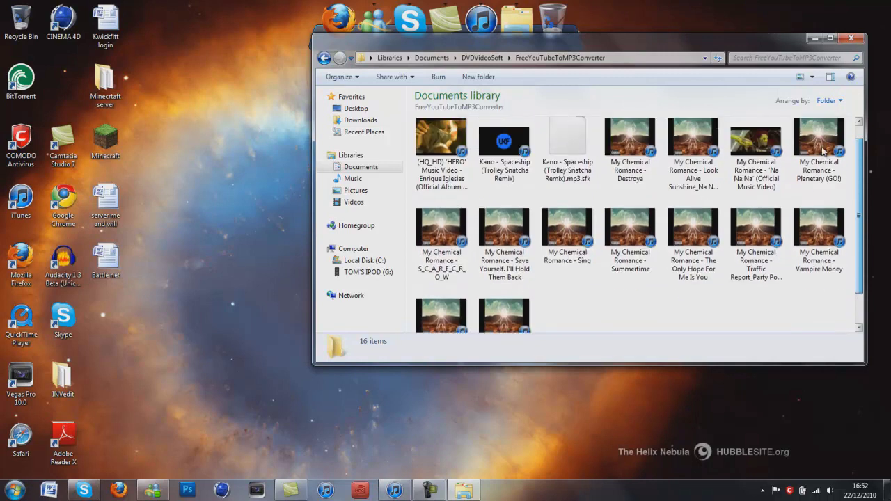
click(682, 155)
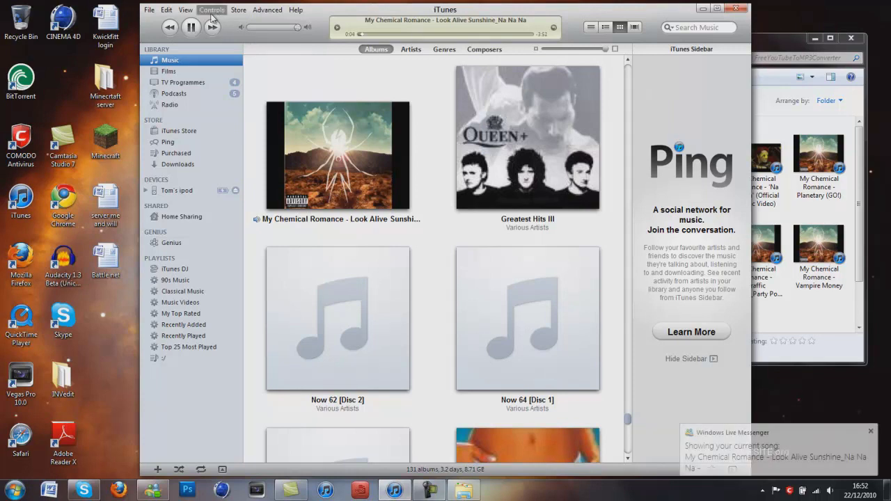
click(190, 26)
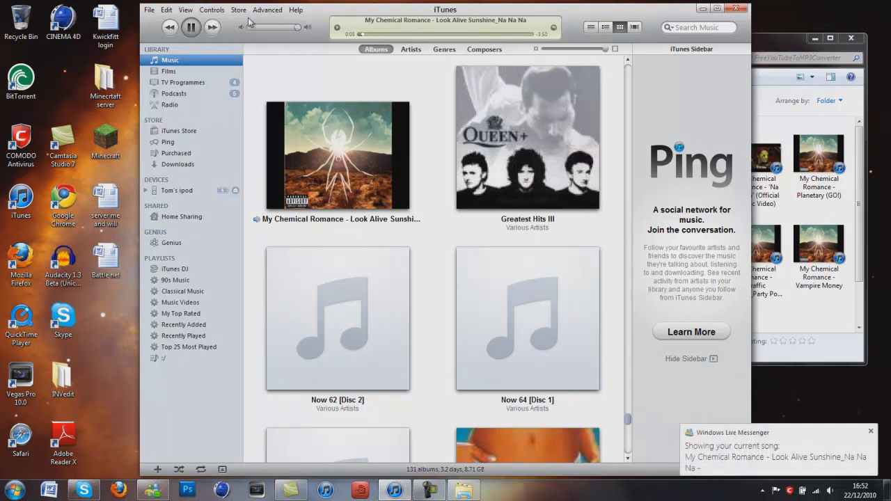
Step: Close iTunes, the FreeYouTubeToMP3Converter folder window and the Windows Live Messenger notification
click(735, 8)
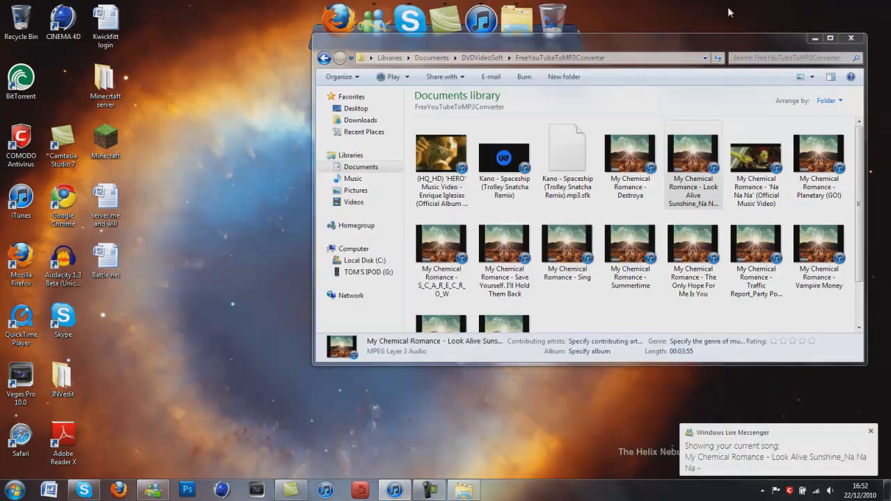
click(850, 40)
click(869, 432)
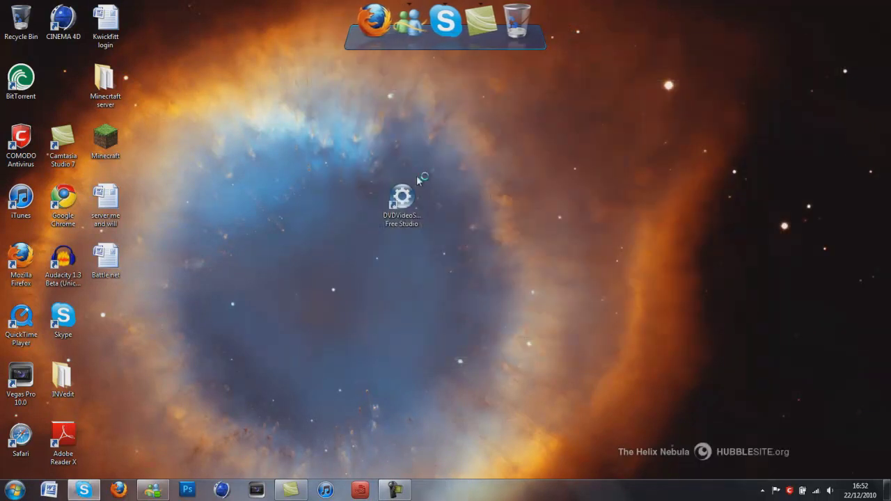
Step: Move the DVDVideoSoft Free Studio desktop shortcut into the free spot beside the BitTorrent icon
drag(404, 199, 64, 87)
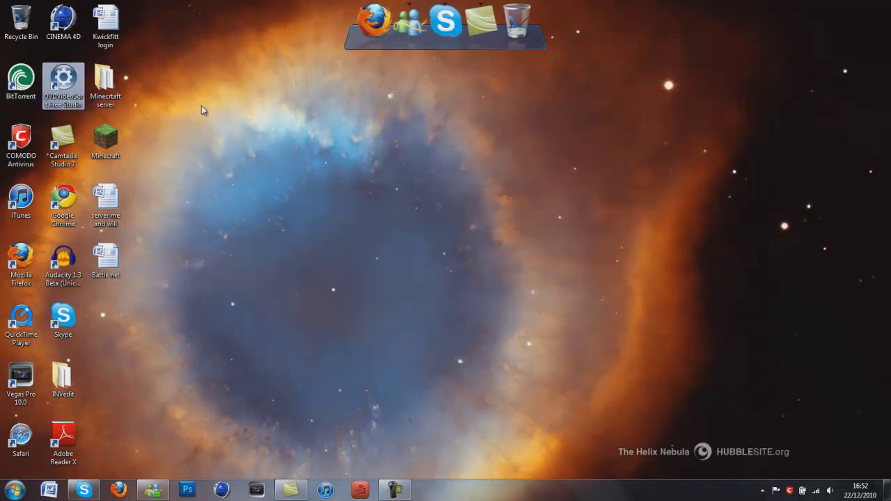
click(201, 109)
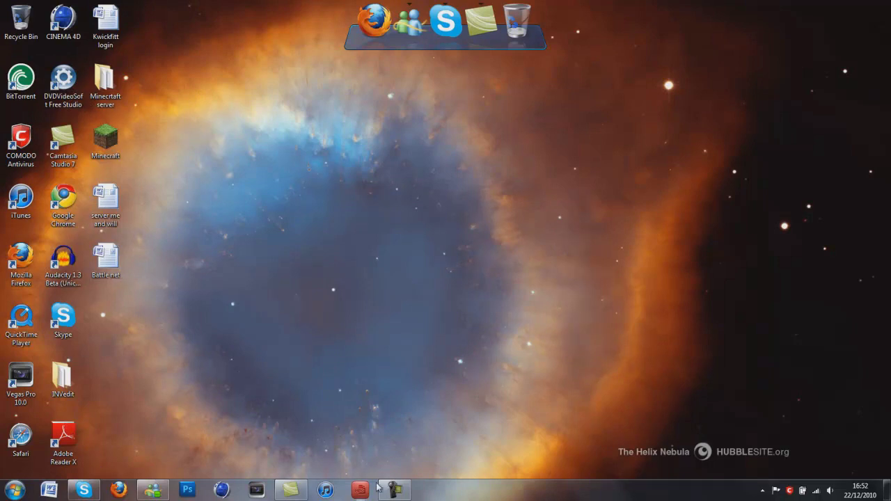